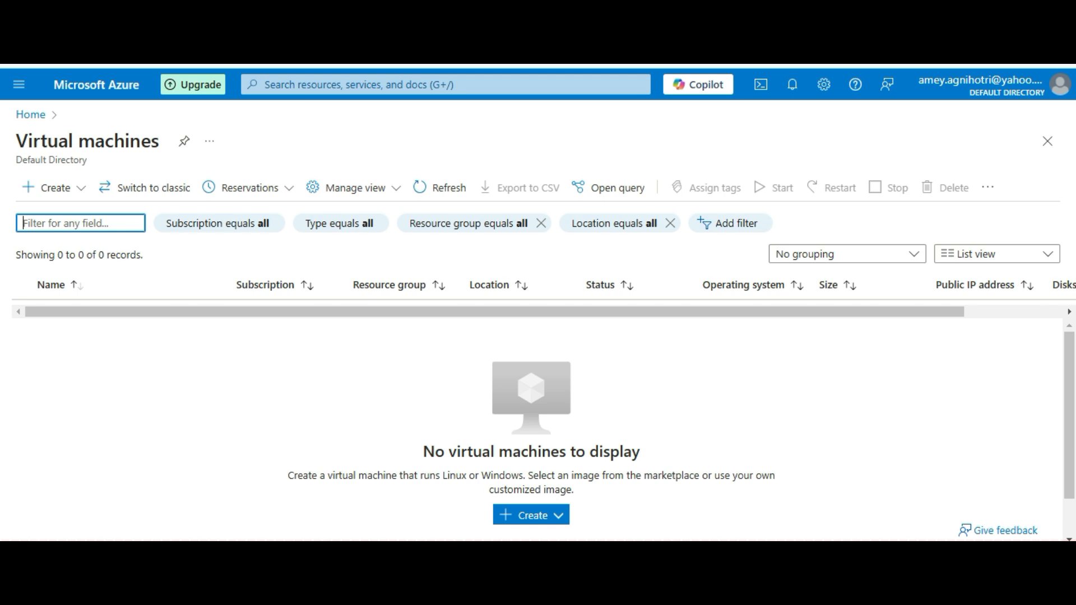
Choose Azure virtual machine from the Create menu to open the Basics form on the Free Trial subscription
scroll(531, 429, "down", 1)
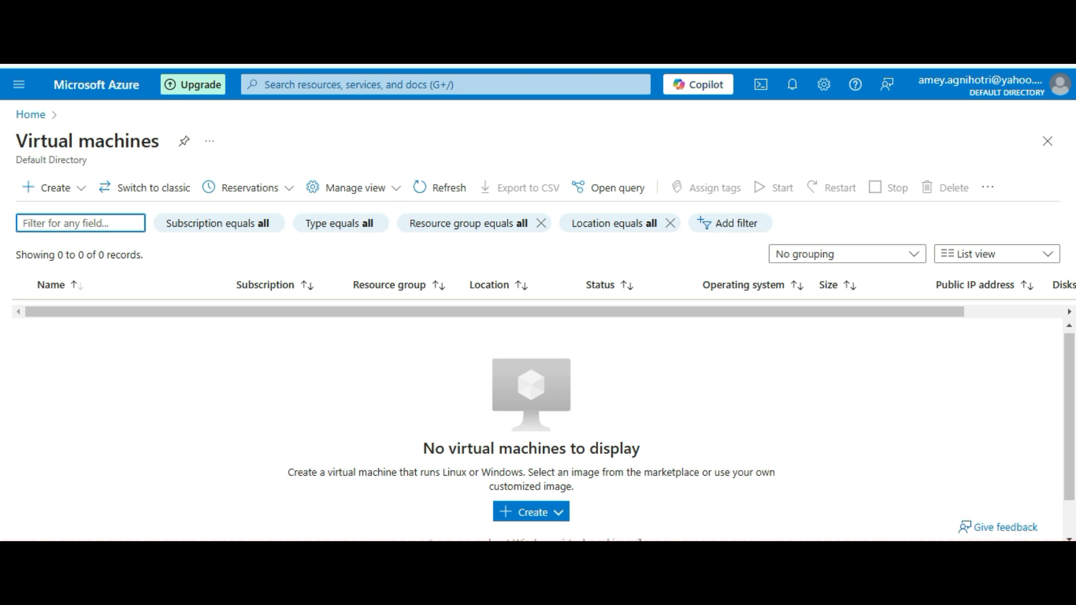
scroll(531, 429, "up", 1)
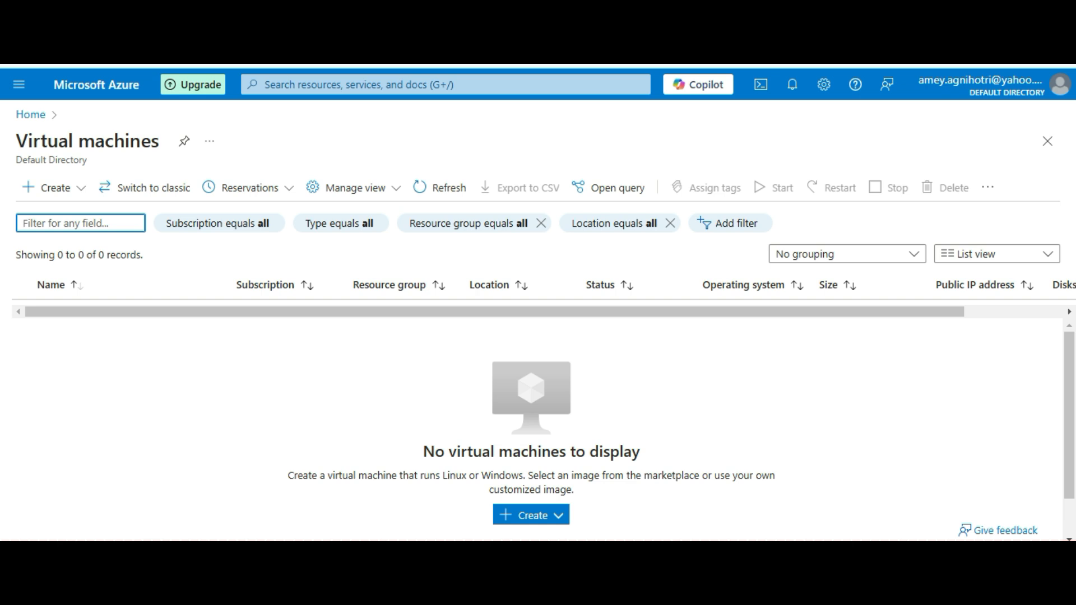
scroll(532, 429, "down", 1)
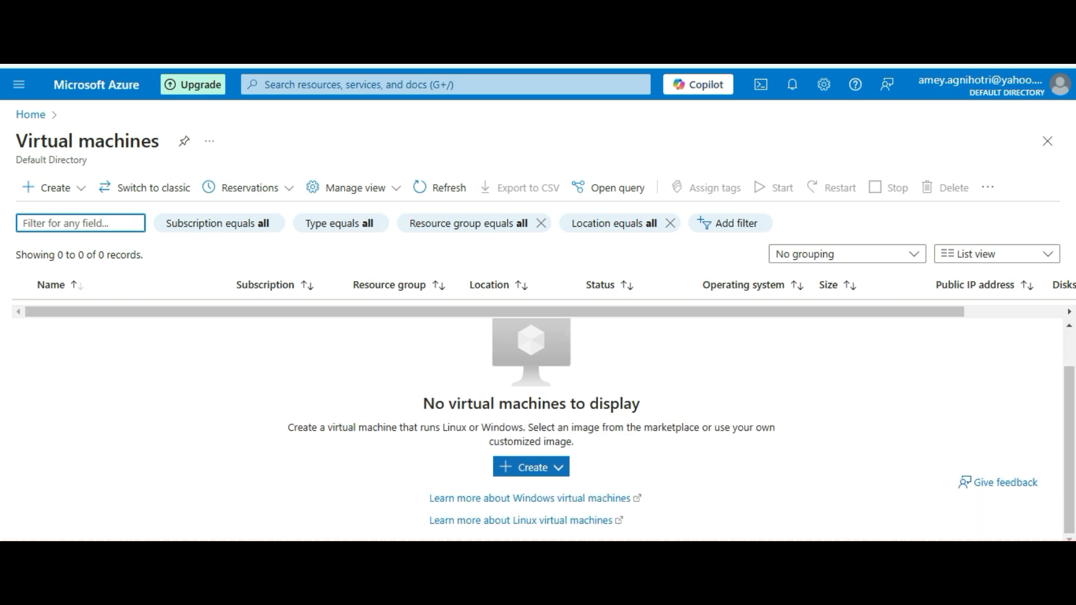
left_click(527, 467)
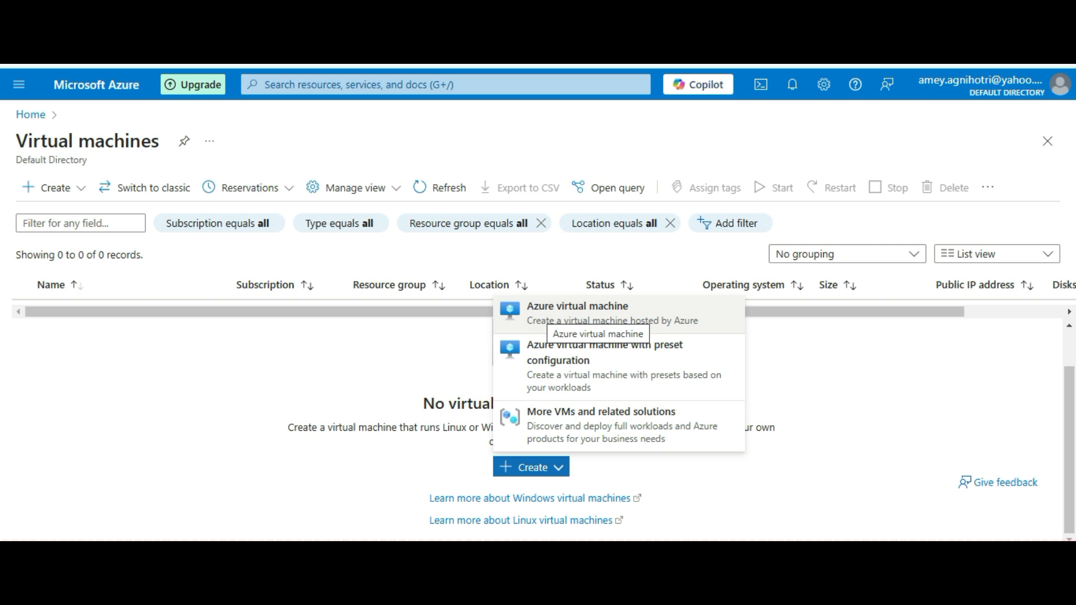
left_click(552, 318)
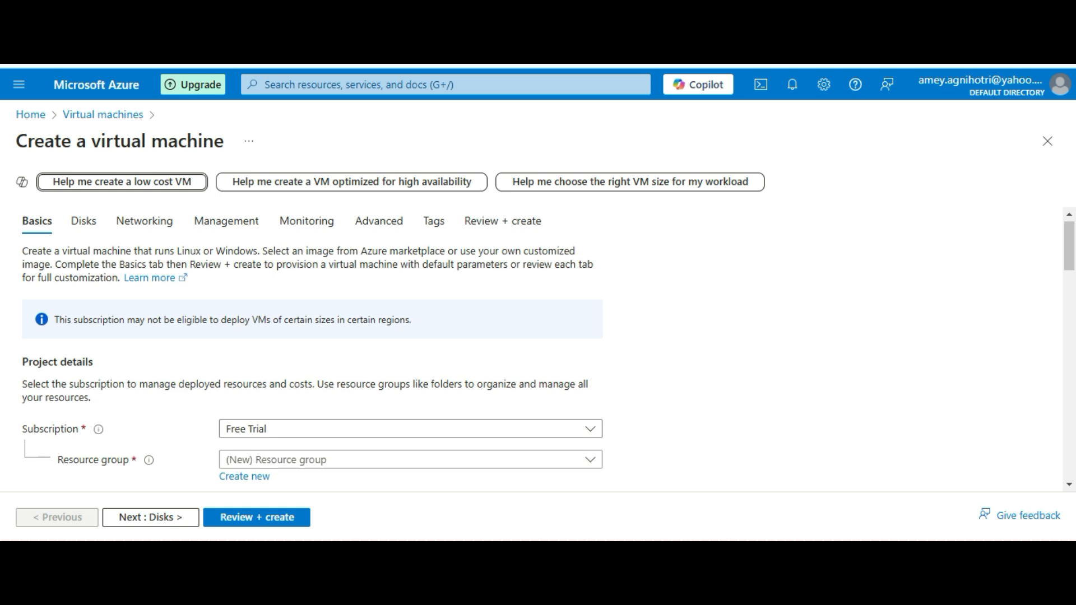
scroll(548, 351, "down", 2)
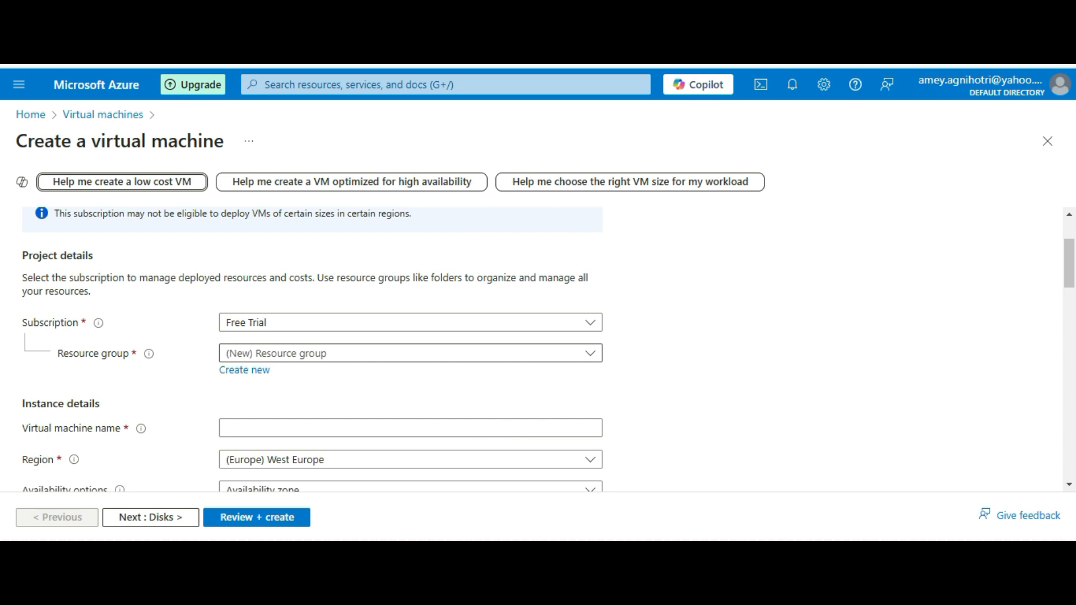
Set the resource group to teachnoaarambh-demo_group
left_click(411, 353)
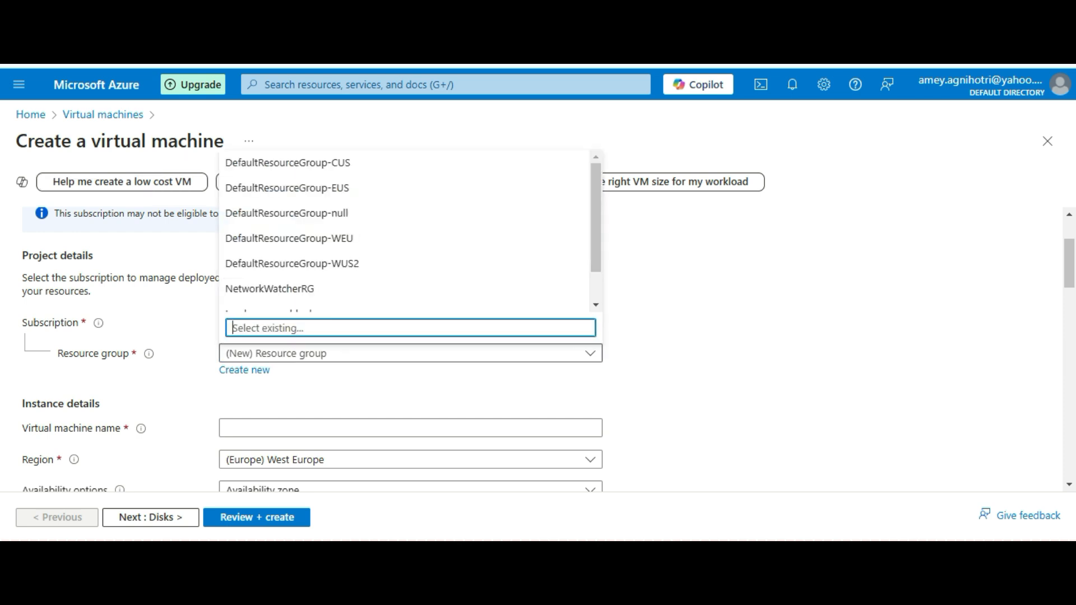
scroll(336, 269, "down", 1)
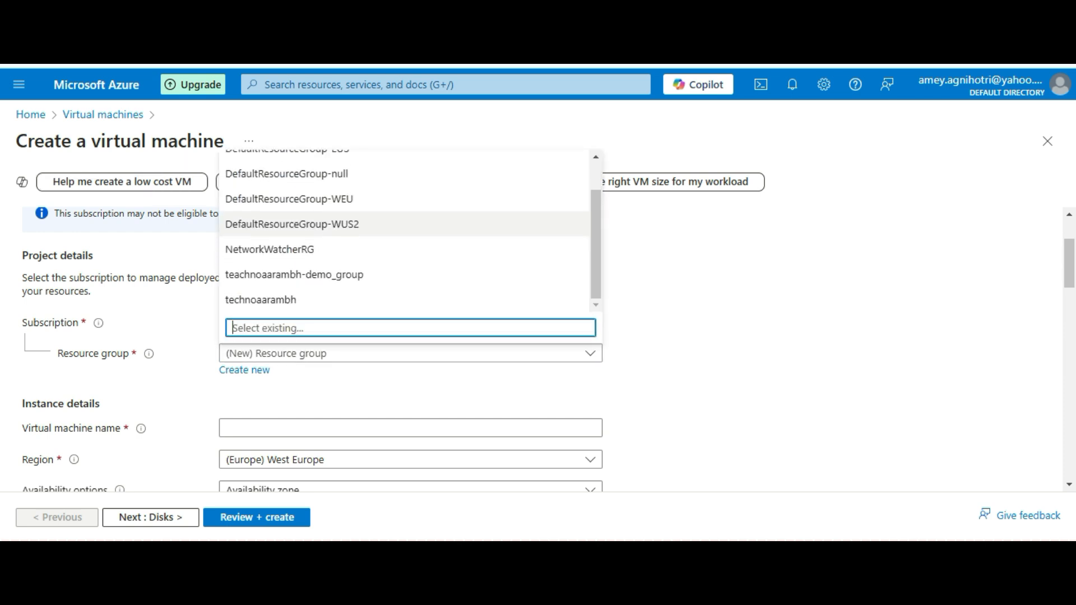
left_click(295, 274)
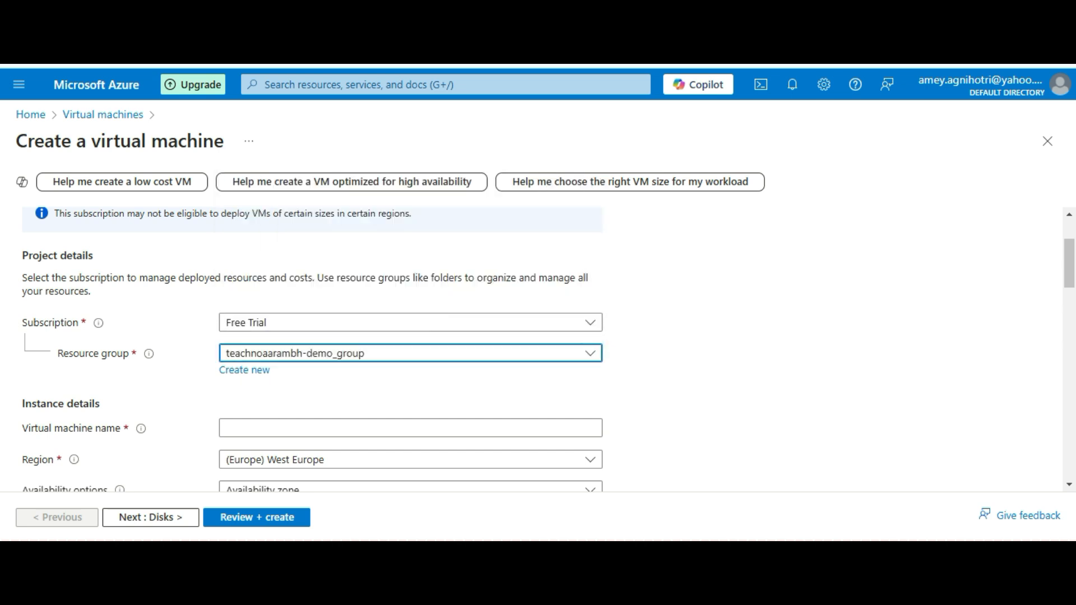
scroll(548, 350, "down", 1)
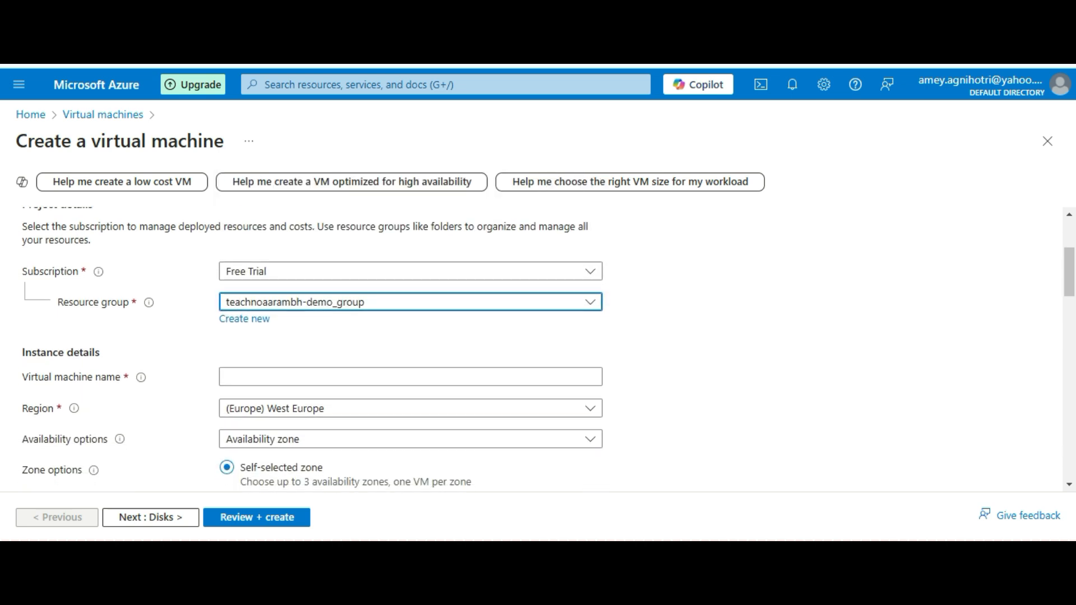
scroll(548, 347, "down", 1)
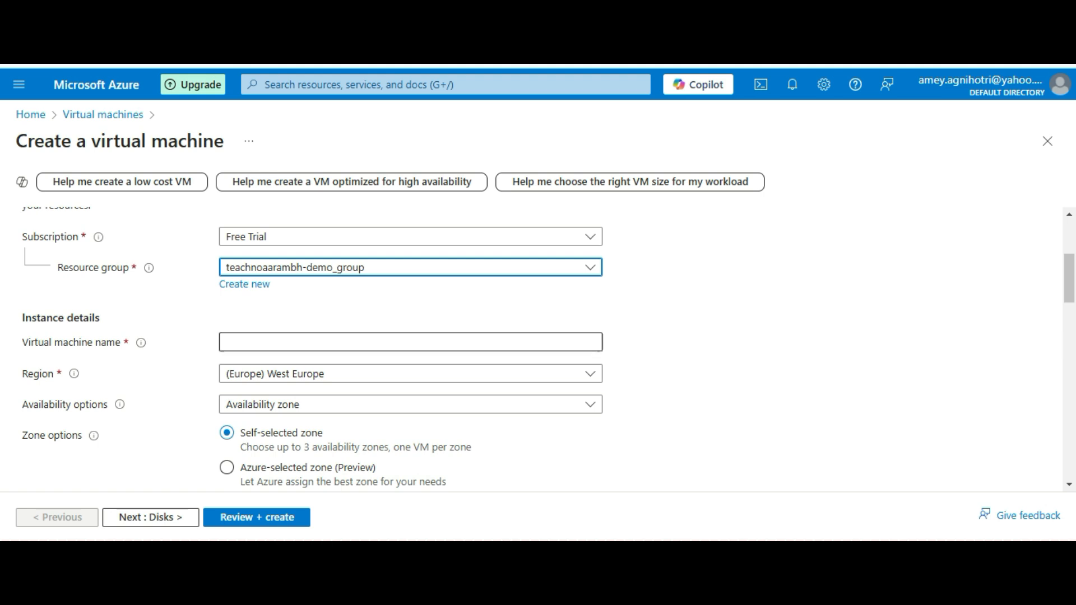
Name the virtual machine TAVM1
left_click(411, 342)
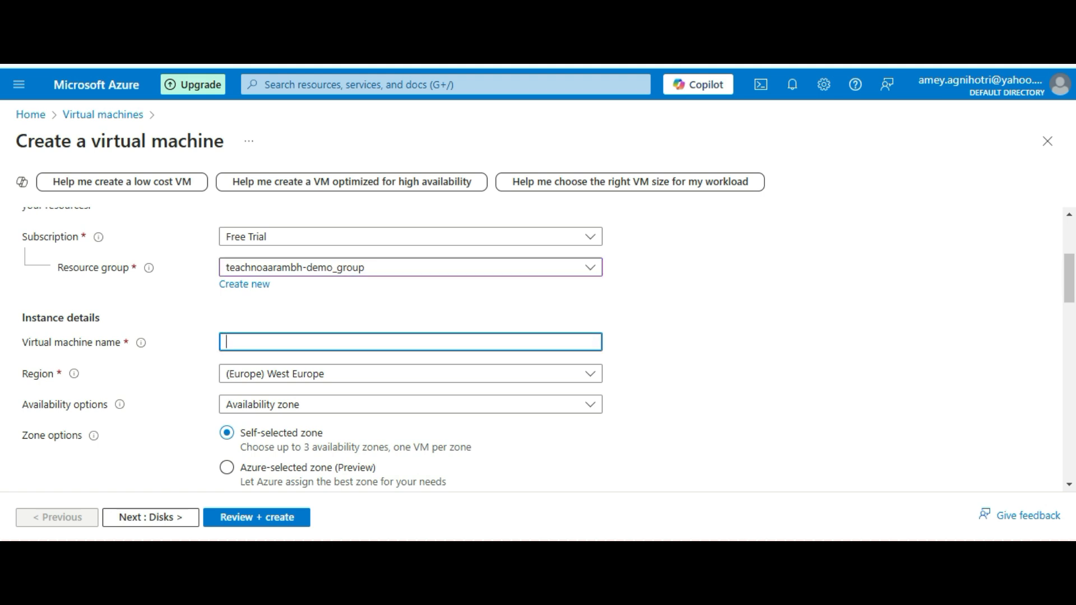
type("TAVM1")
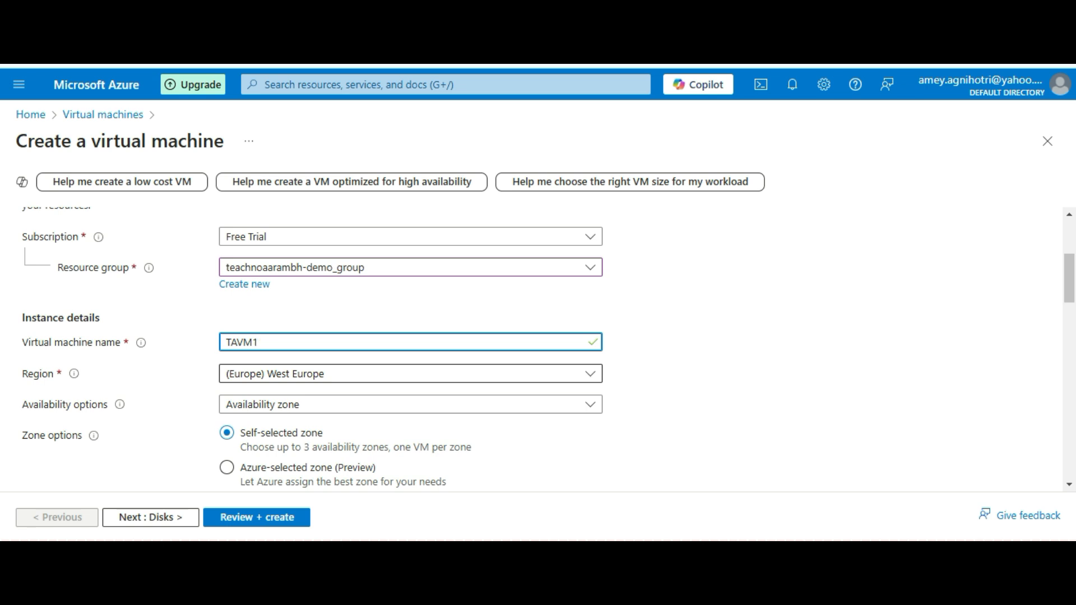
scroll(313, 348, "down", 2)
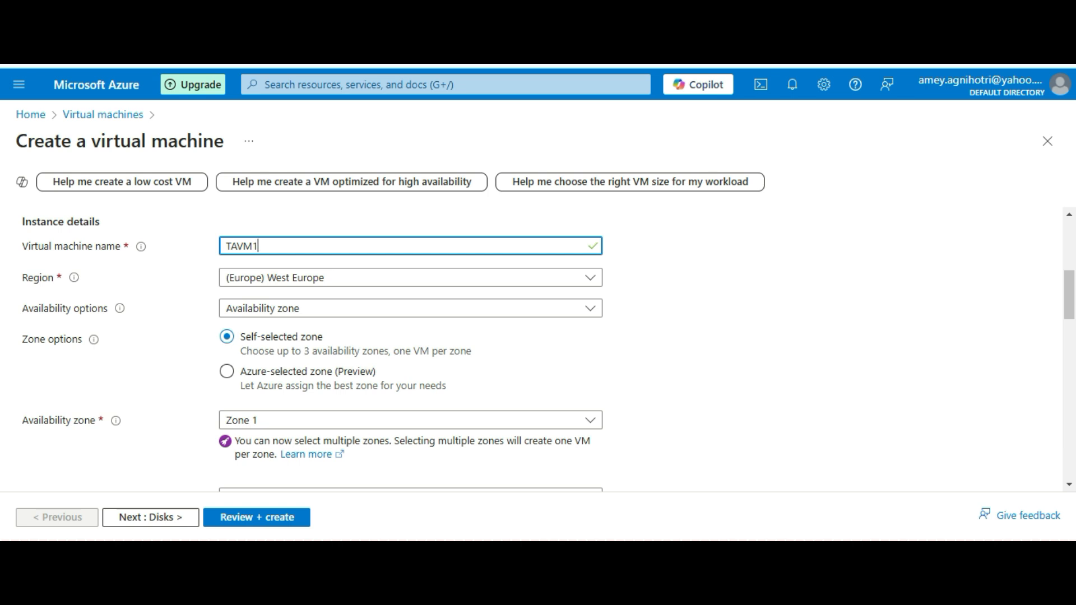
scroll(543, 351, "down", 1)
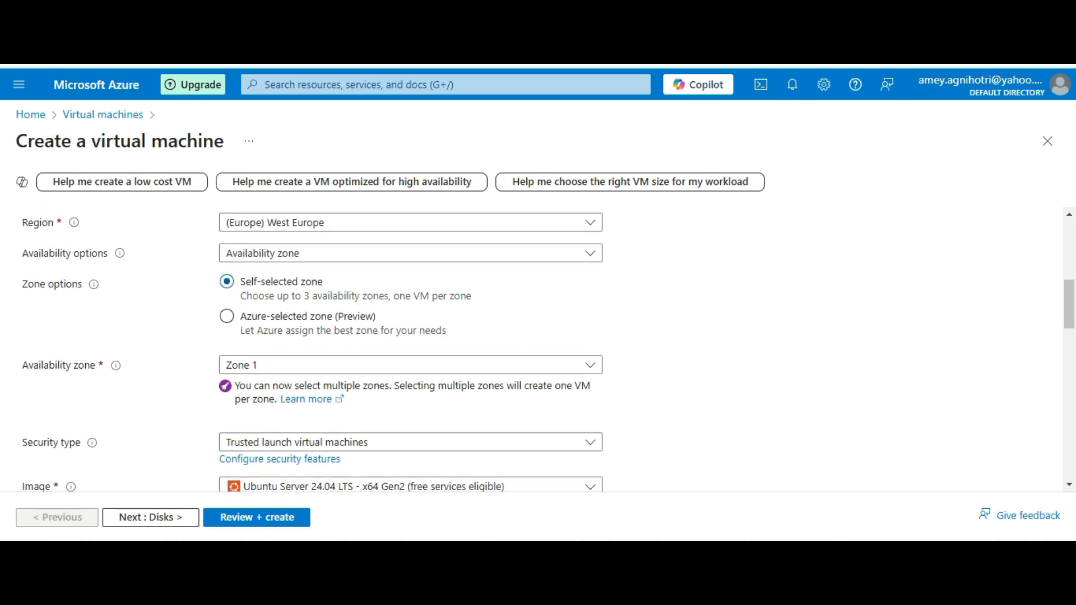
Select the 'Windows Server 2022 Datacenter: Azure Edition Hotpatch - x64 Gen2' image for the VM
scroll(542, 351, "down", 1)
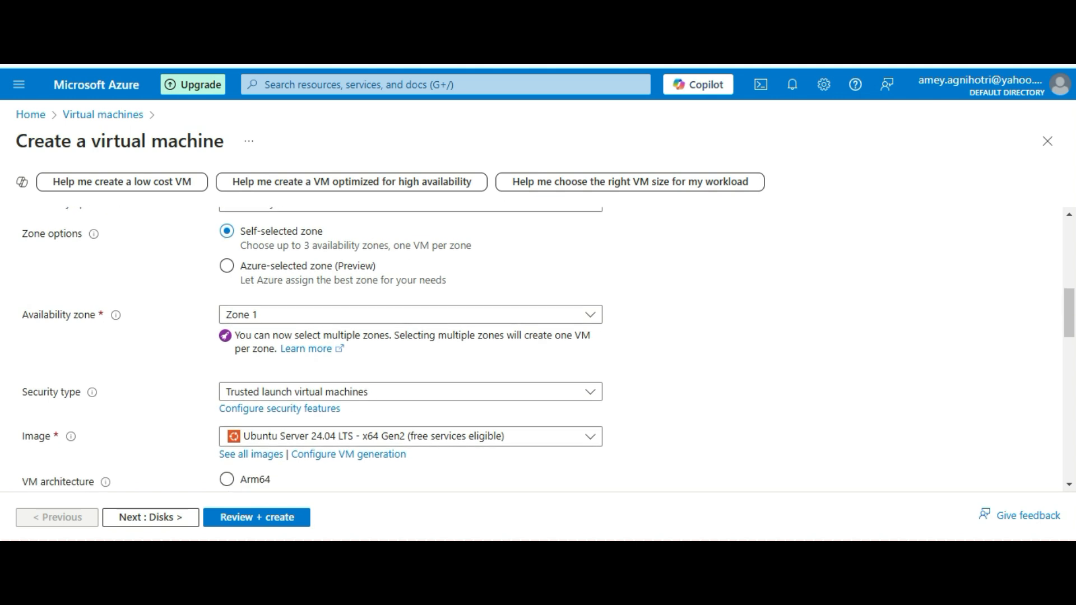
scroll(542, 350, "down", 1)
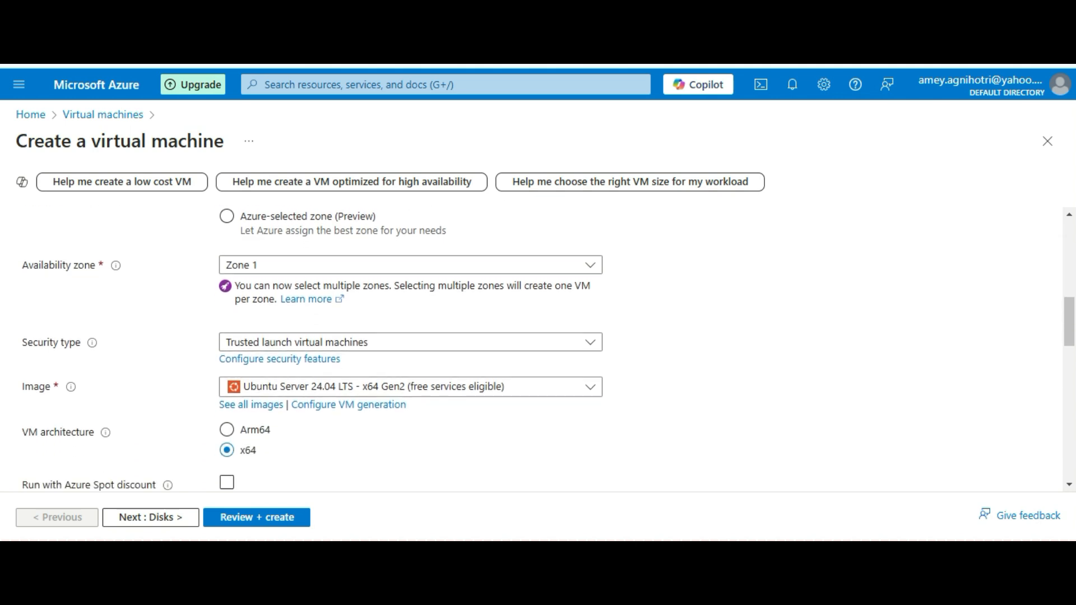
left_click(410, 387)
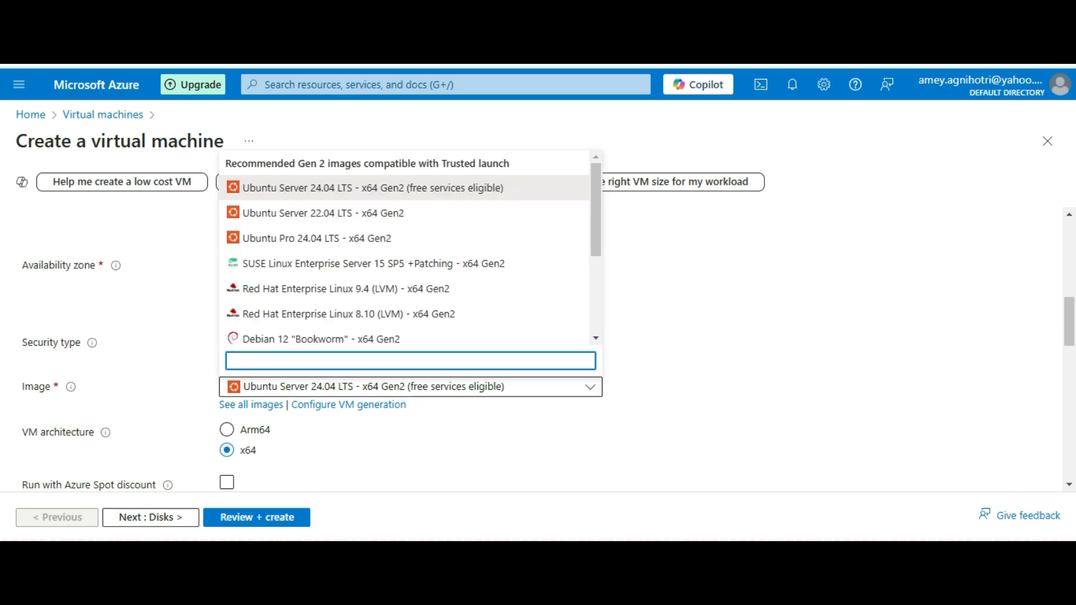
scroll(409, 255, "down", 3)
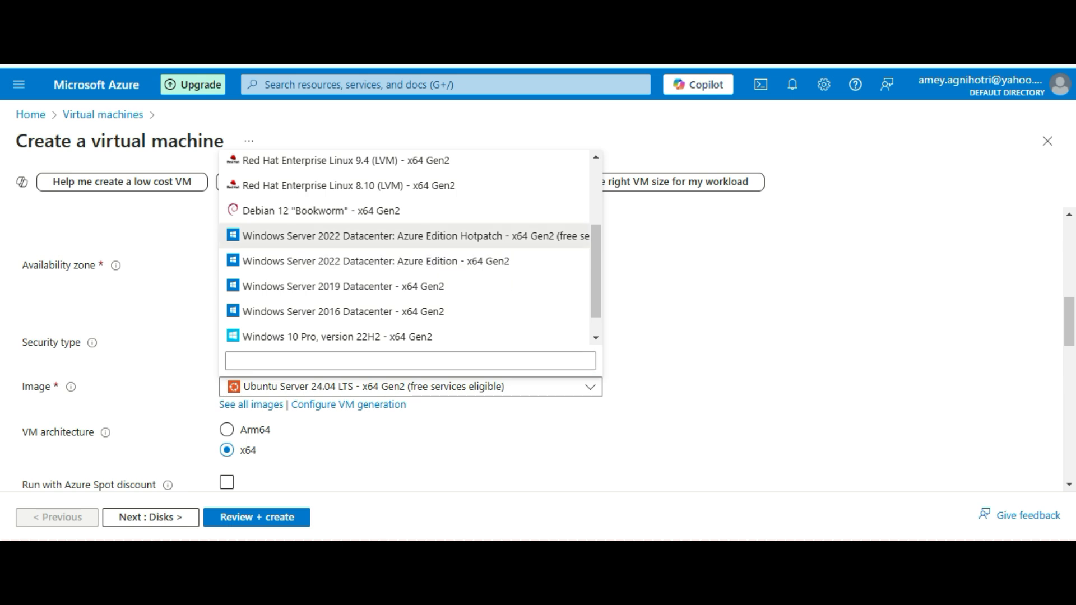
left_click(336, 236)
scroll(538, 348, "down", 2)
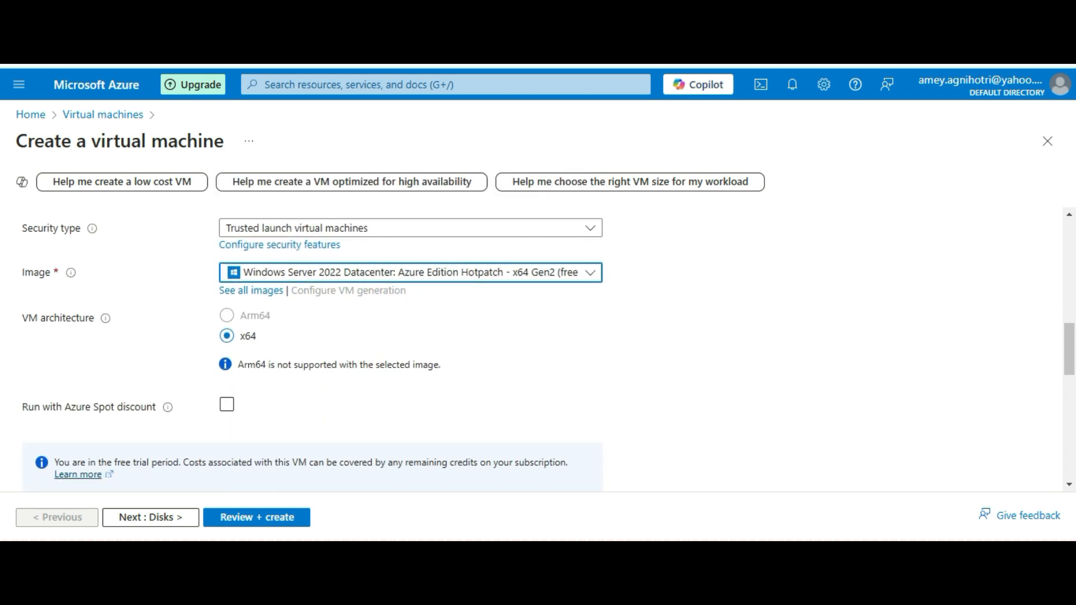
scroll(538, 347, "down", 1)
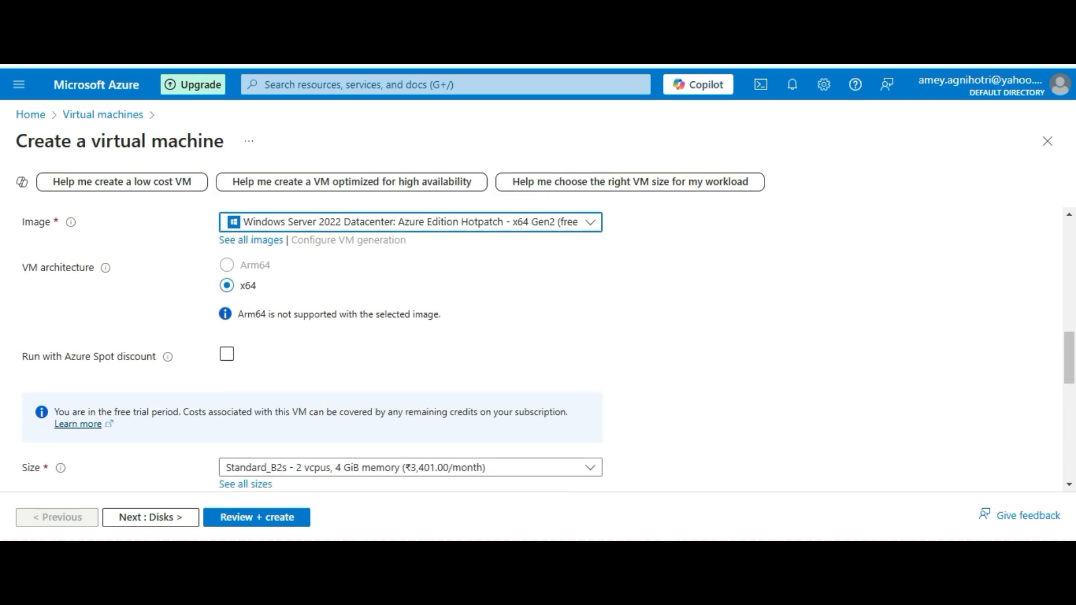
scroll(538, 348, "down", 2)
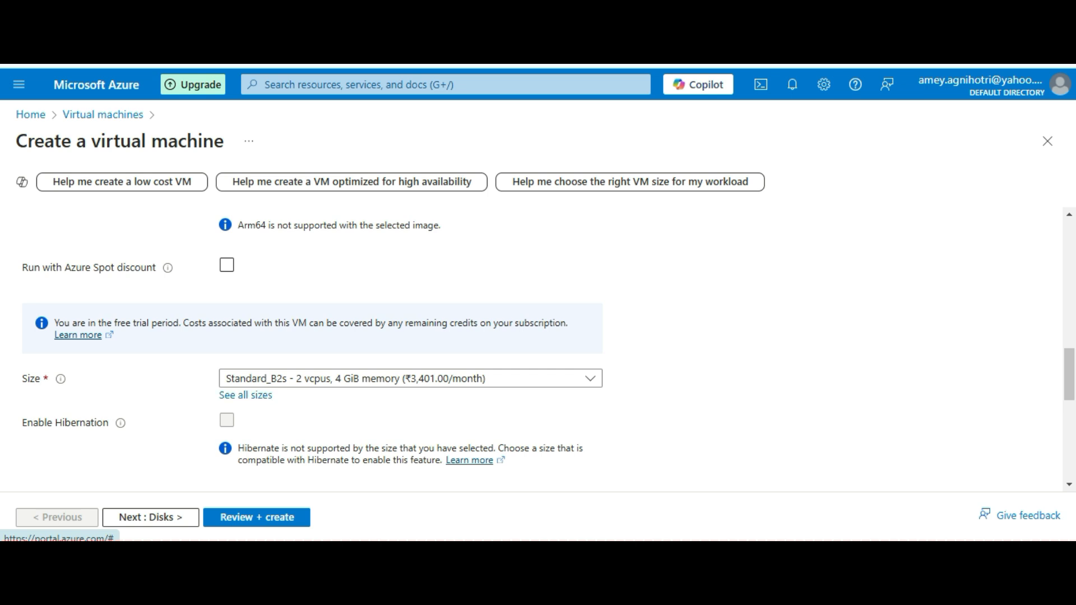
left_click(245, 395)
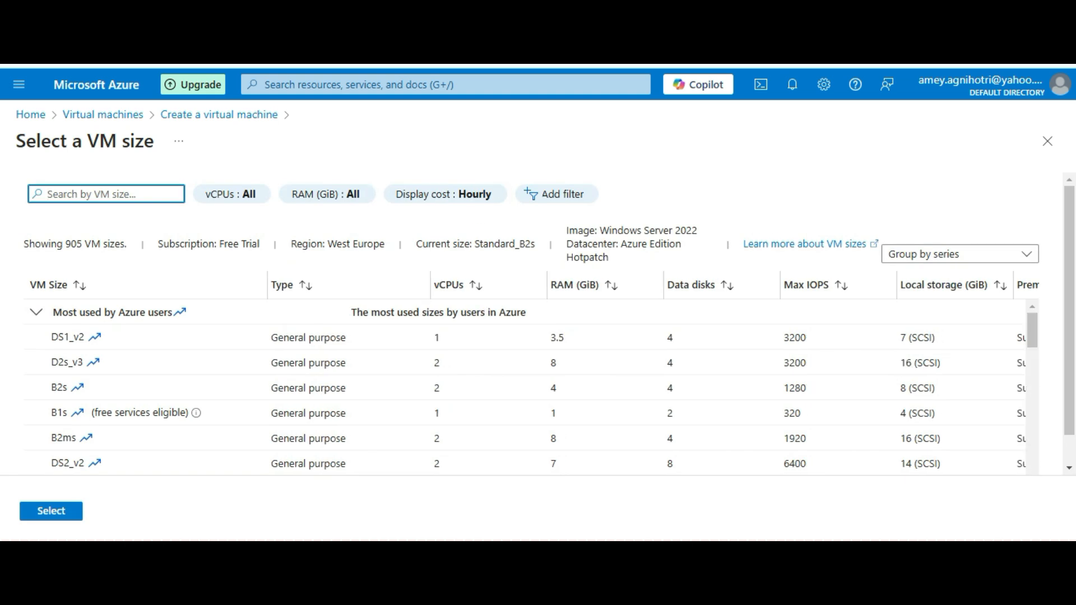
scroll(530, 375, "right", 3)
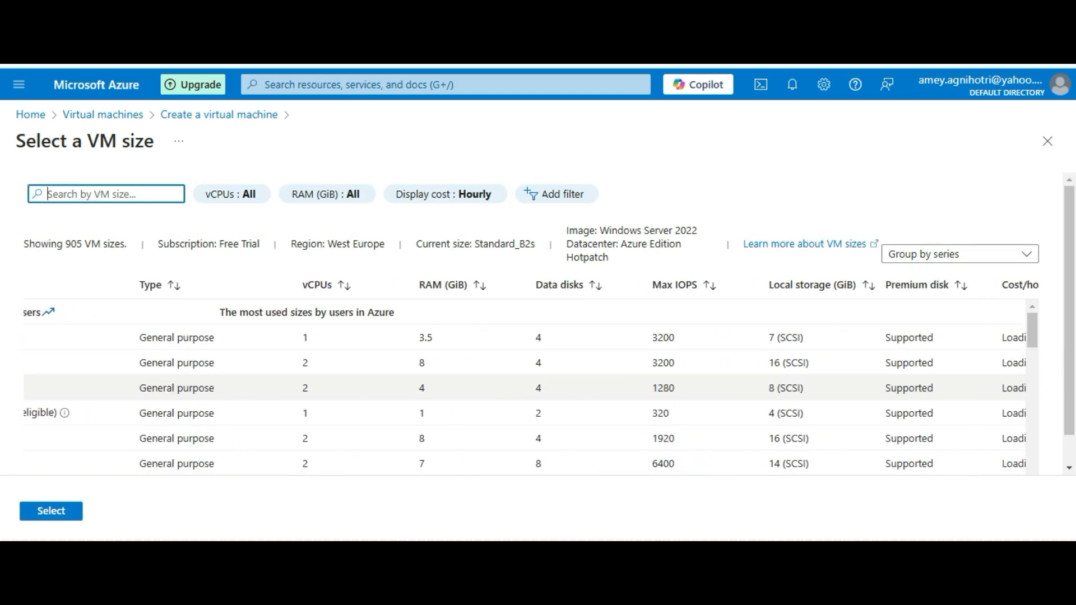
scroll(530, 375, "right", 2)
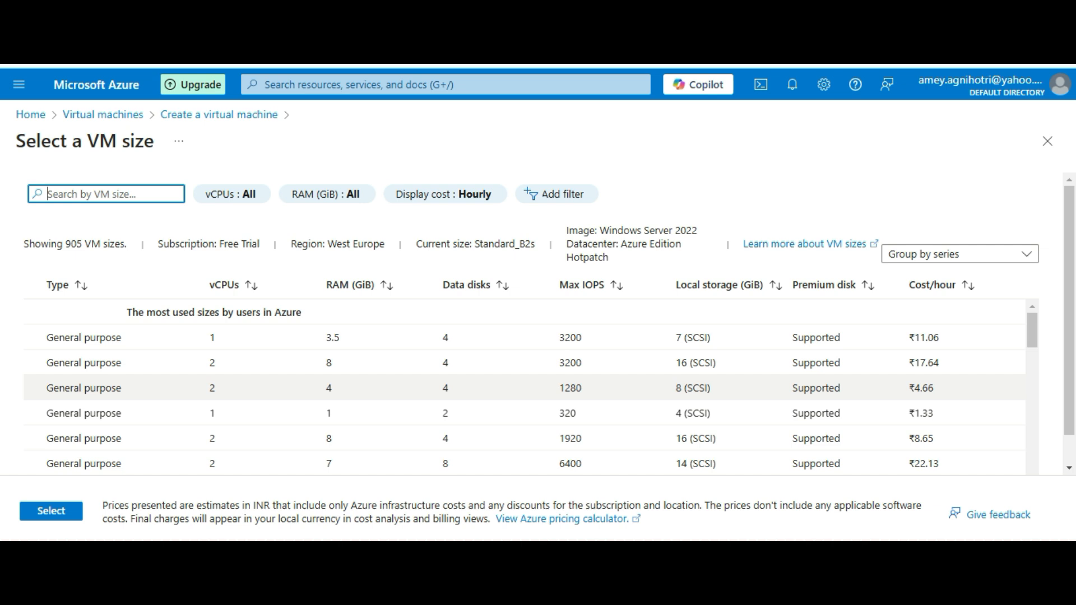
scroll(530, 374, "down", 2)
scroll(530, 375, "up", 2)
left_click(1047, 141)
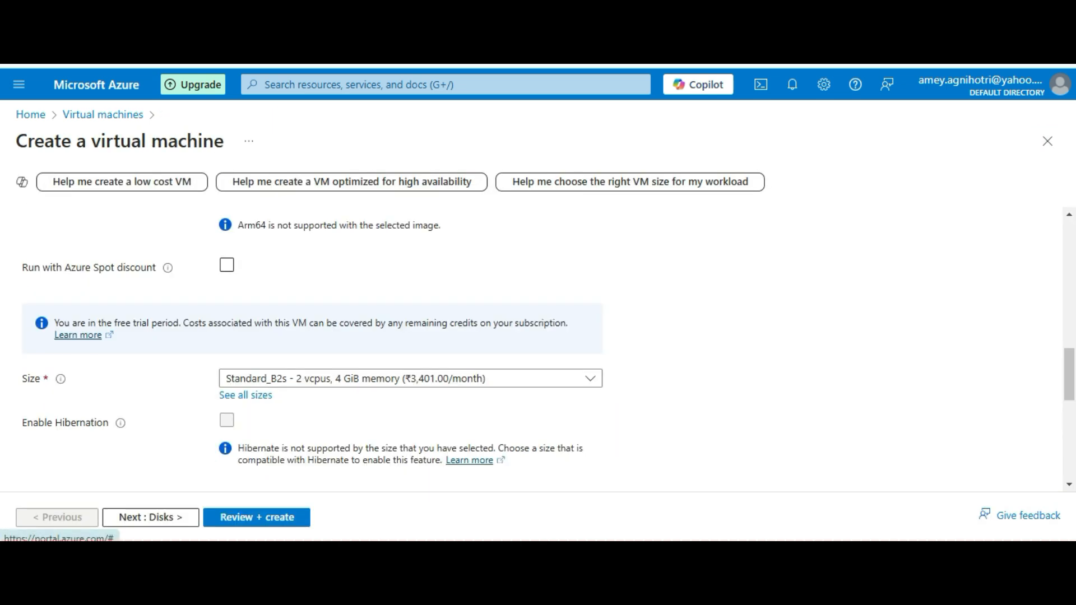
Enter 'admin' as the administrator username and type the account password
scroll(538, 348, "down", 3)
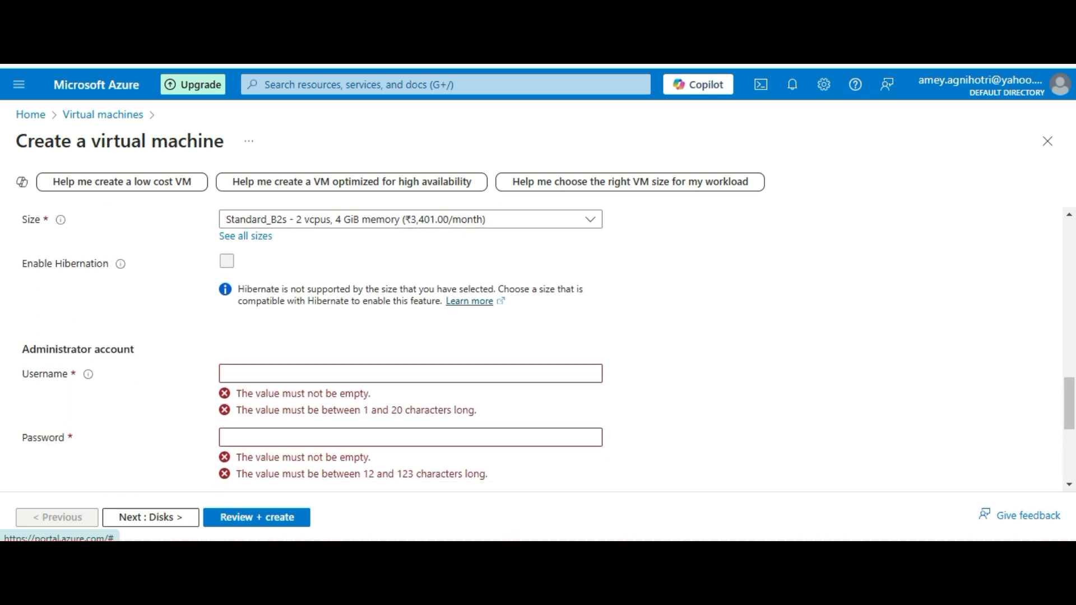
scroll(538, 347, "down", 1)
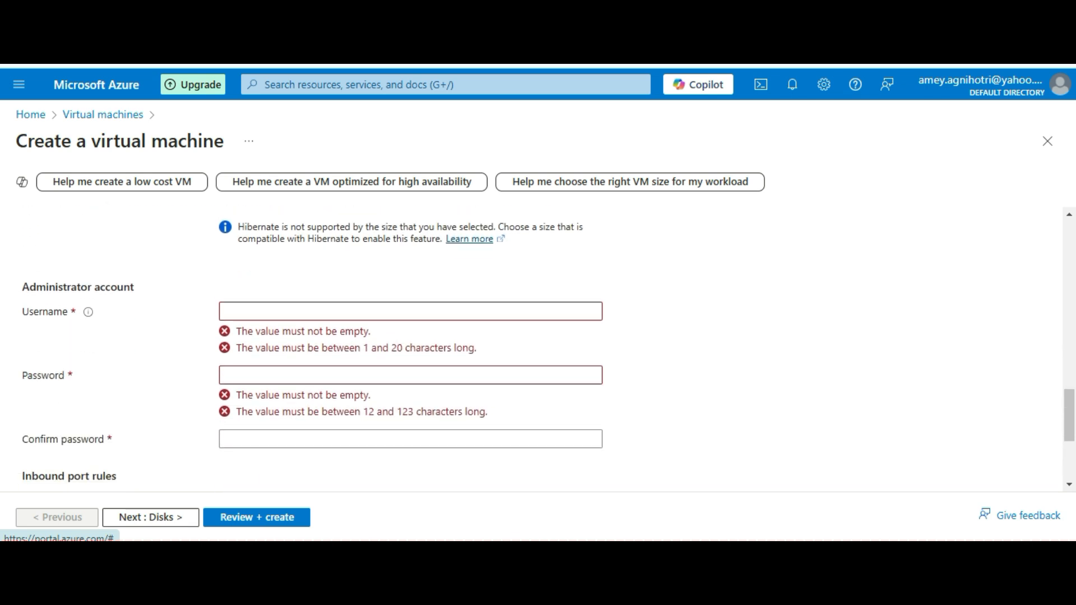
left_click(411, 311)
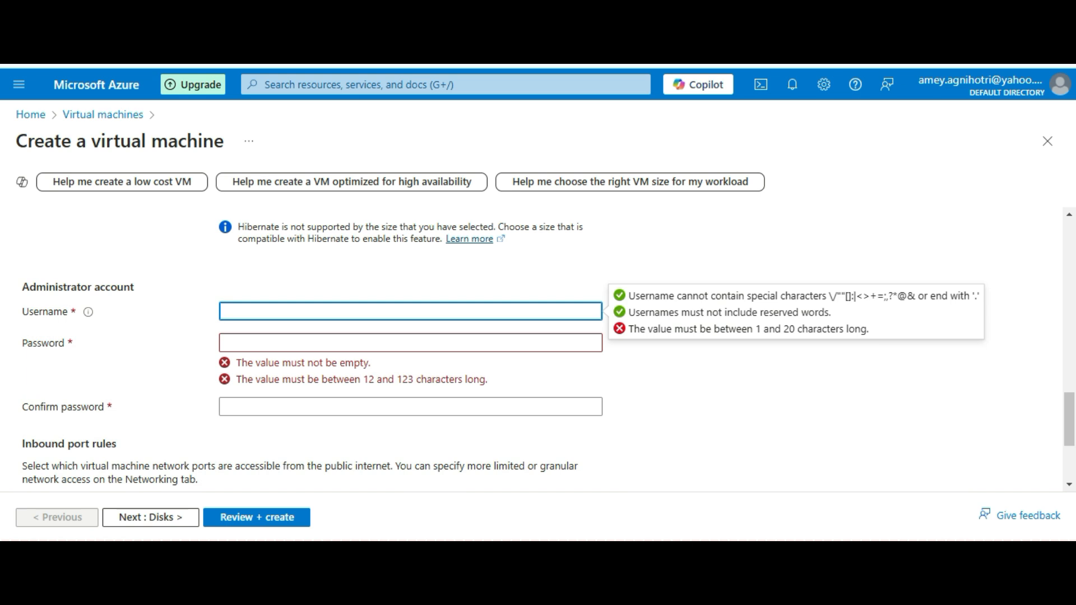
type("admin")
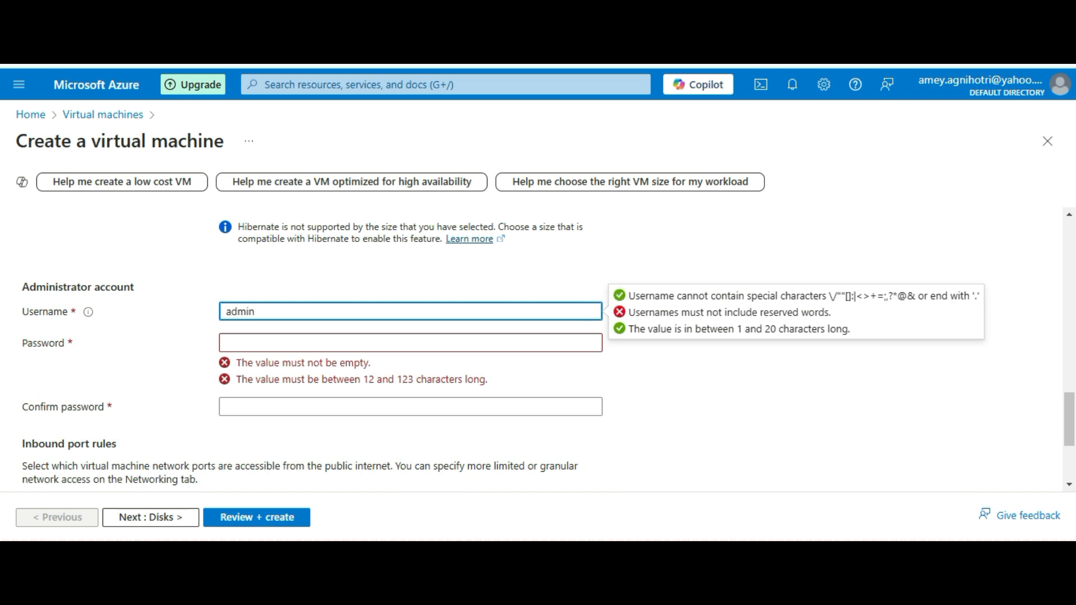
left_click(410, 342)
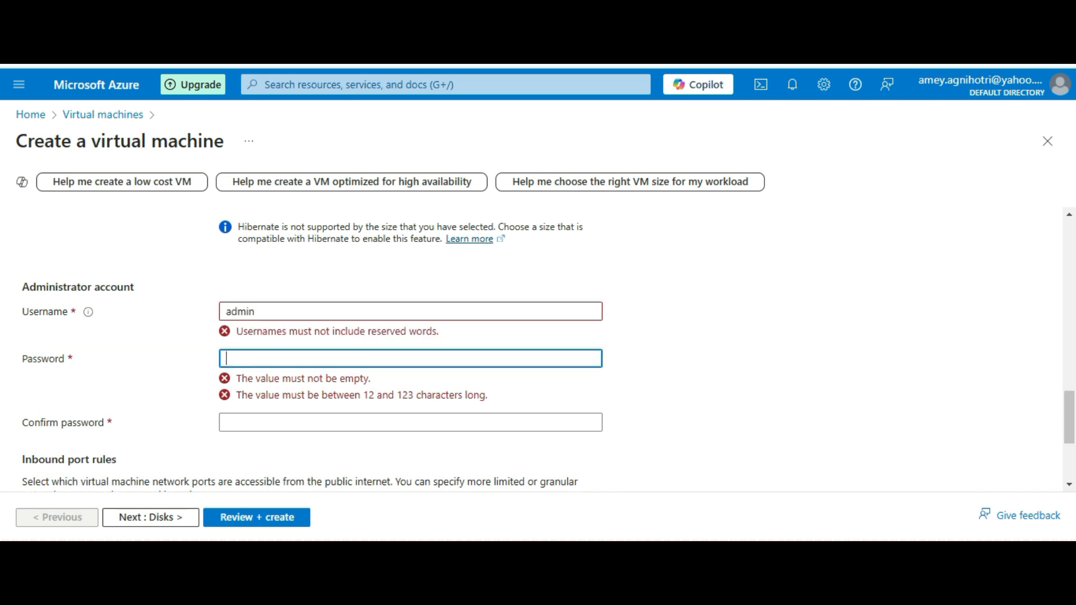
type("*************")
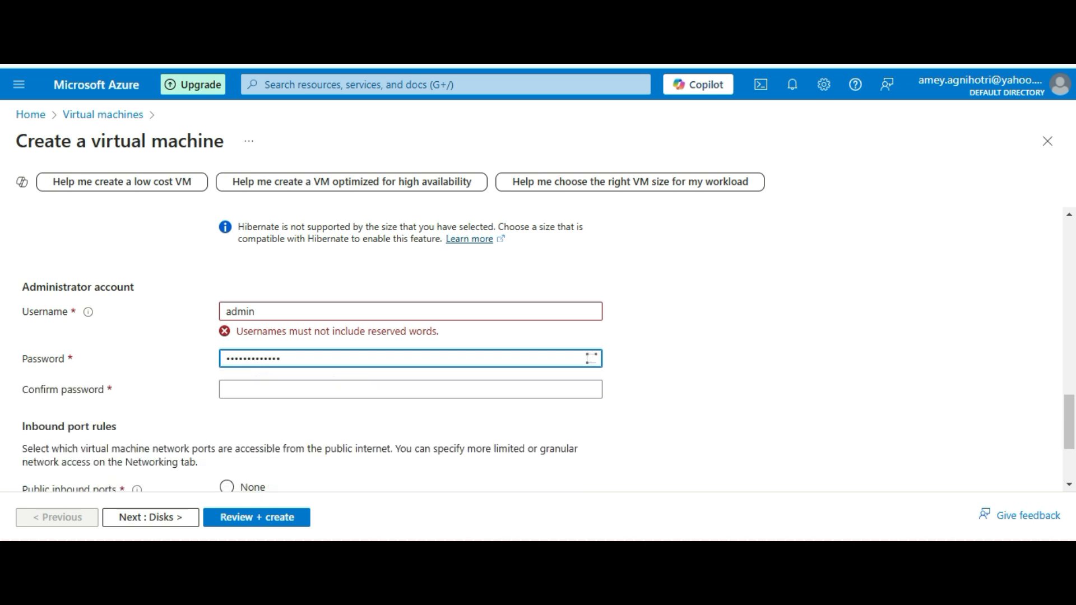
Change the rejected username to admin01 and confirm the password
key("Tab")
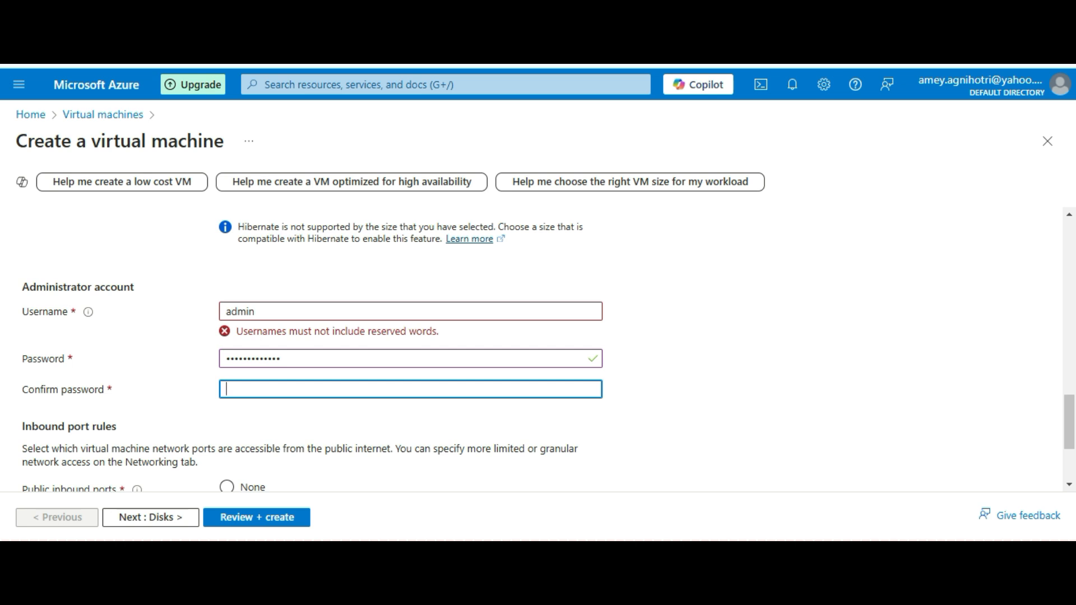
left_click(255, 312)
type("01")
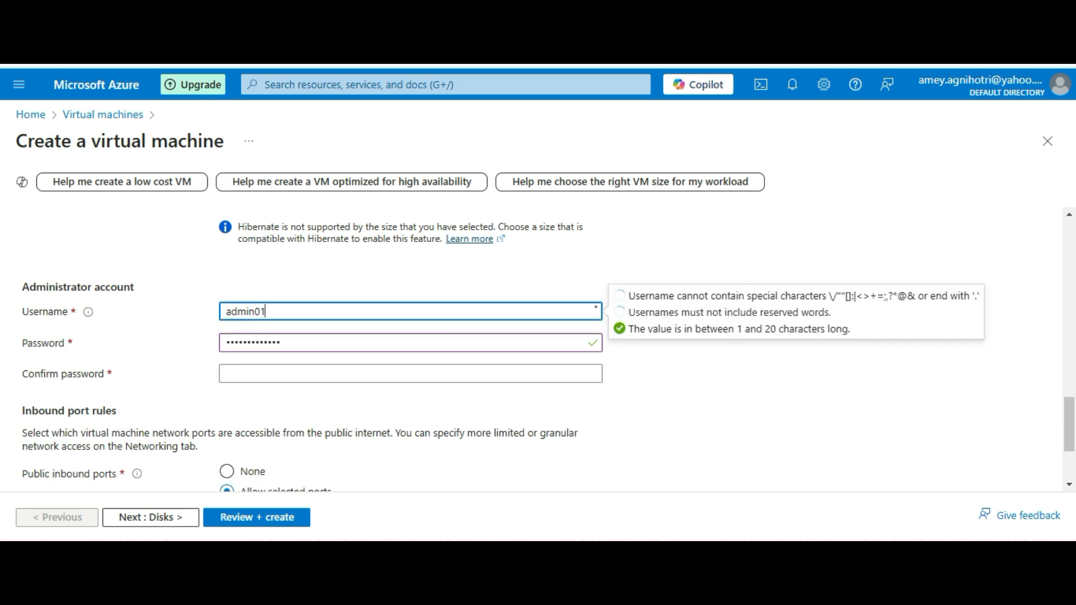
left_click(226, 374)
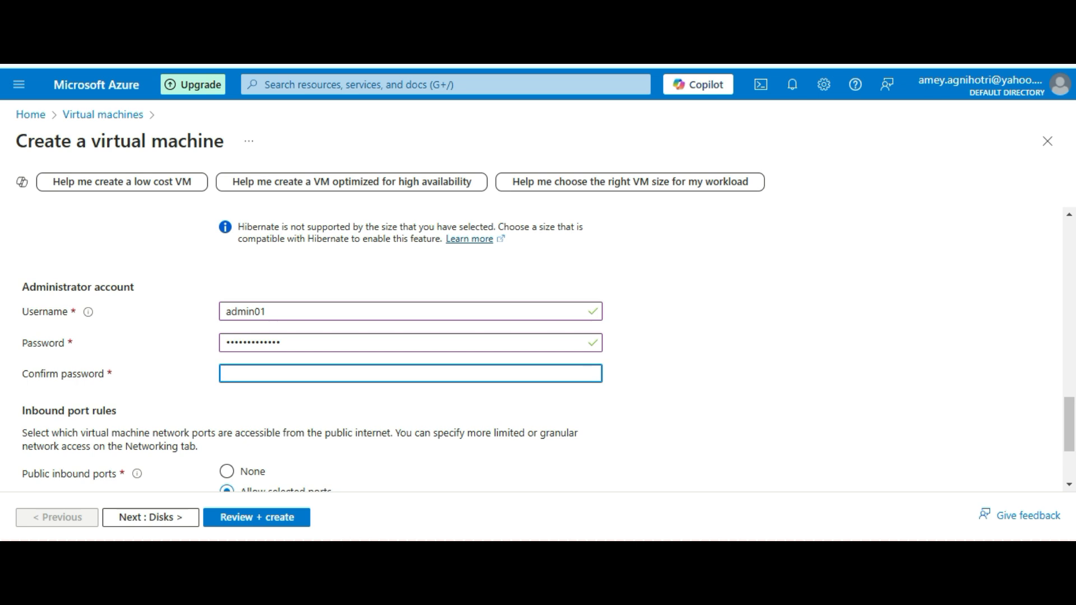
type("•••••••••••••")
key("Tab")
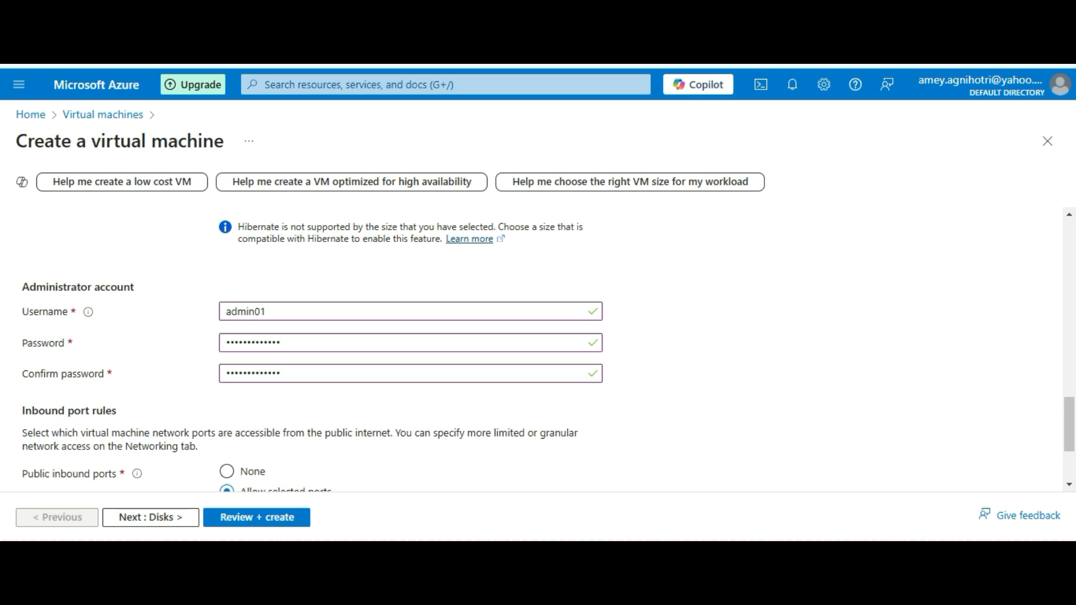
scroll(538, 348, "down", 2)
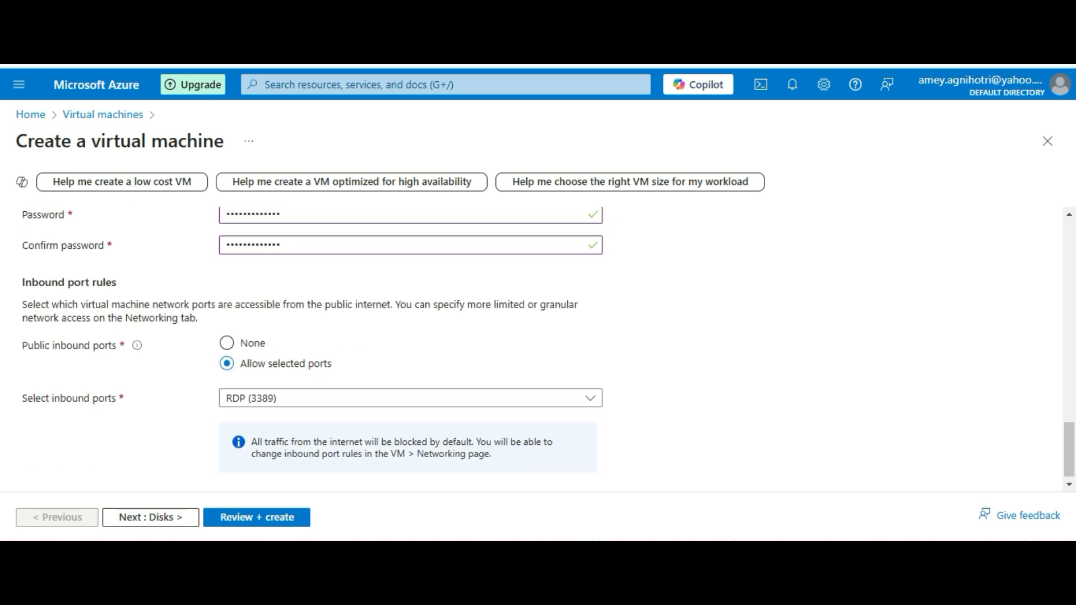
scroll(538, 347, "down", 1)
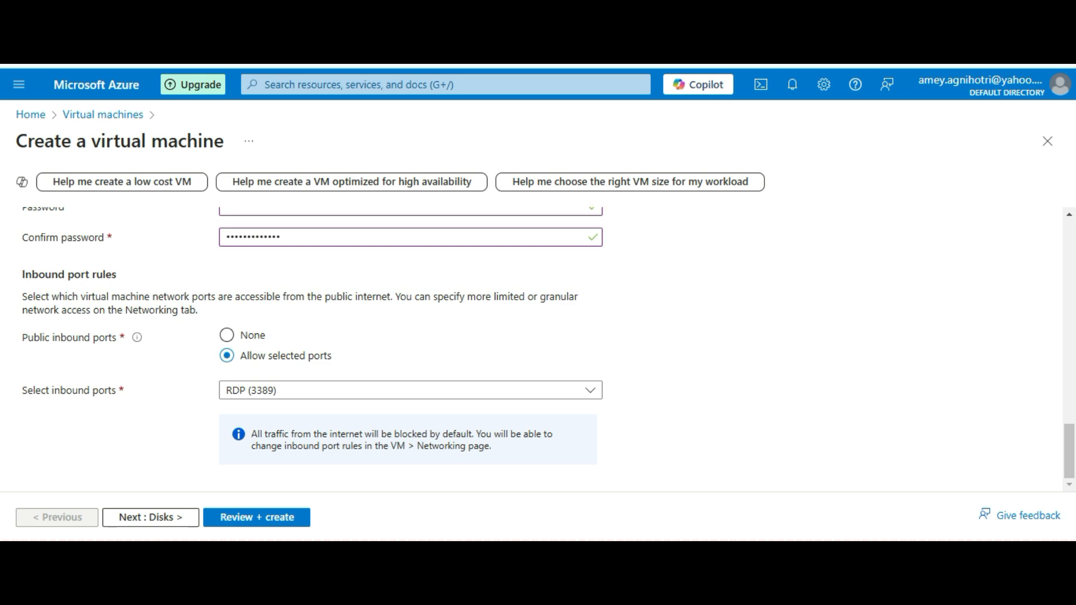
scroll(538, 347, "up", 15)
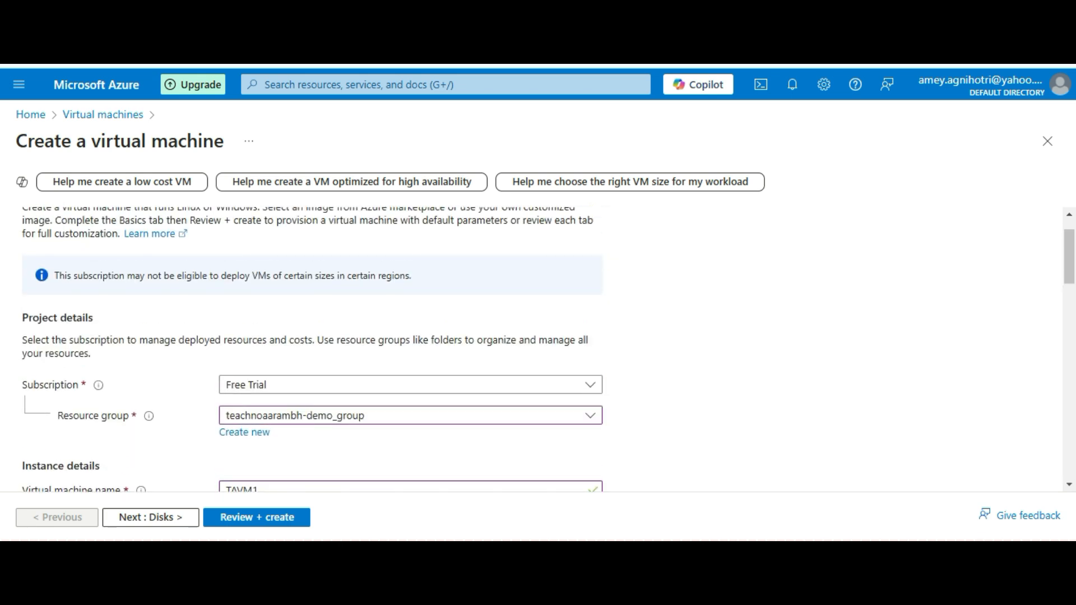
scroll(538, 347, "down", 4)
scroll(538, 347, "down", 10)
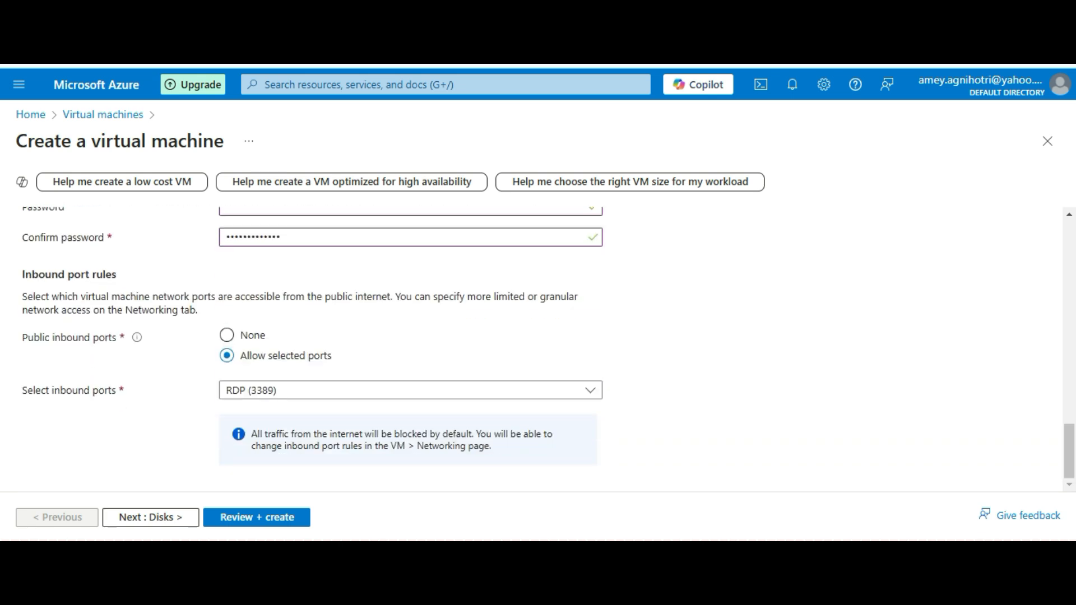
Go to the Disks tab and keep the default 127 GiB Premium SSD OS disk with no data disks
left_click(150, 517)
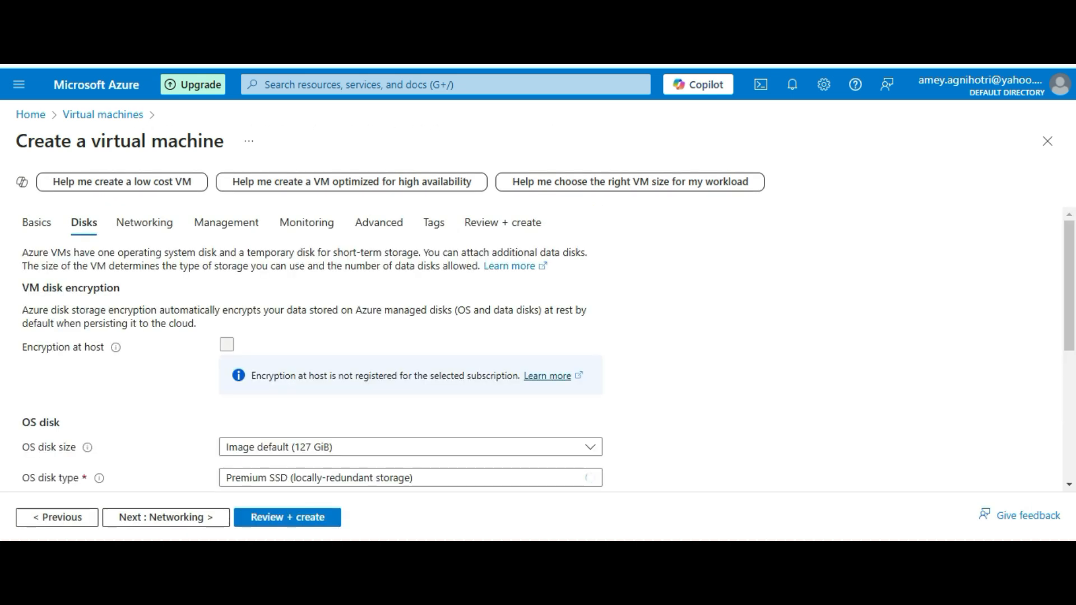
scroll(538, 347, "down", 2)
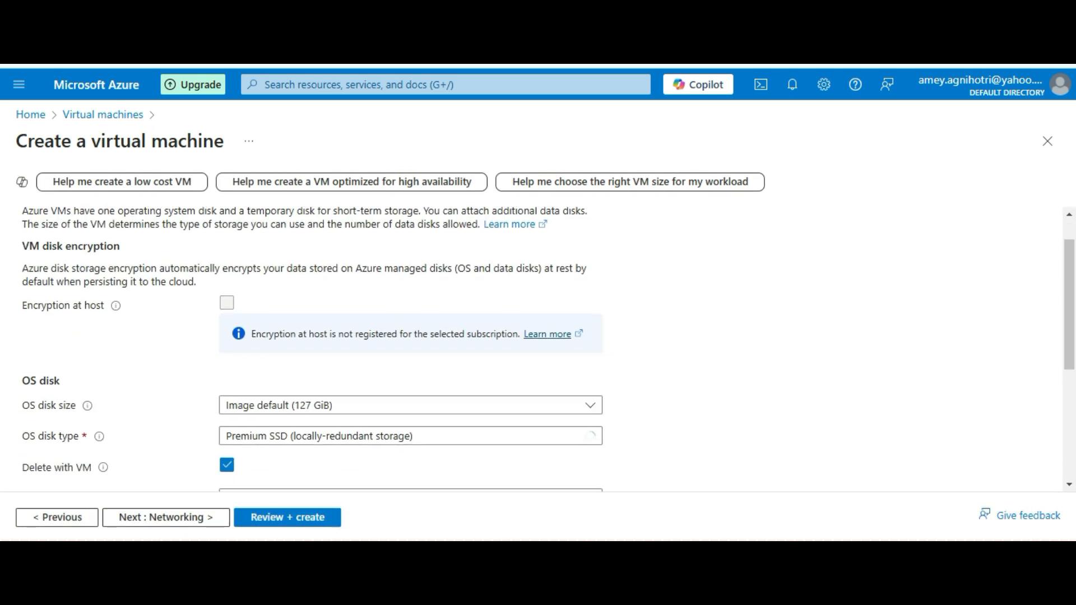
scroll(538, 347, "down", 2)
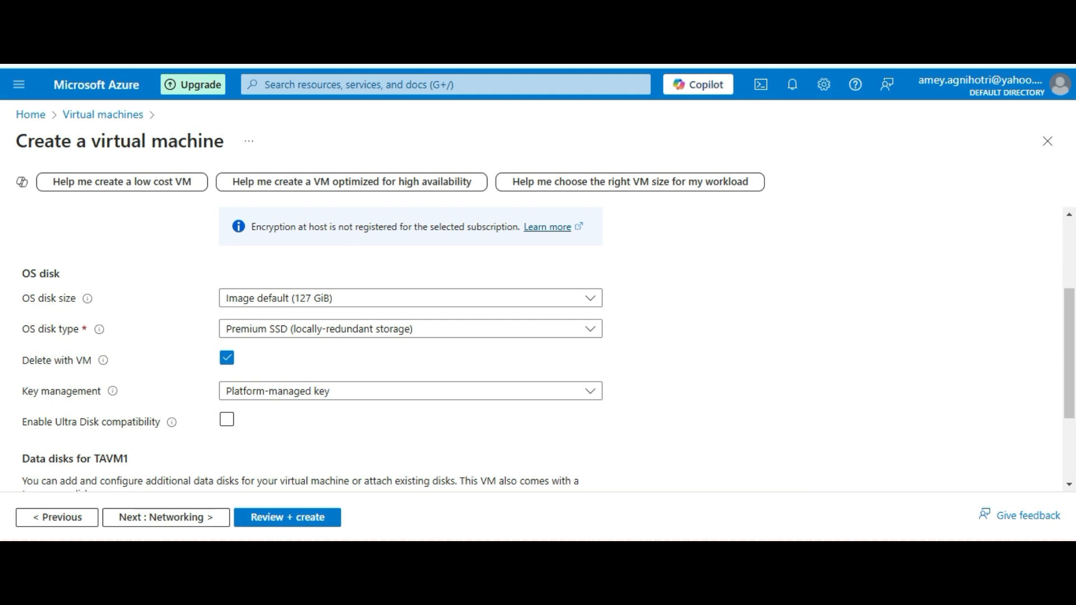
scroll(538, 347, "down", 1)
scroll(538, 347, "down", 1)
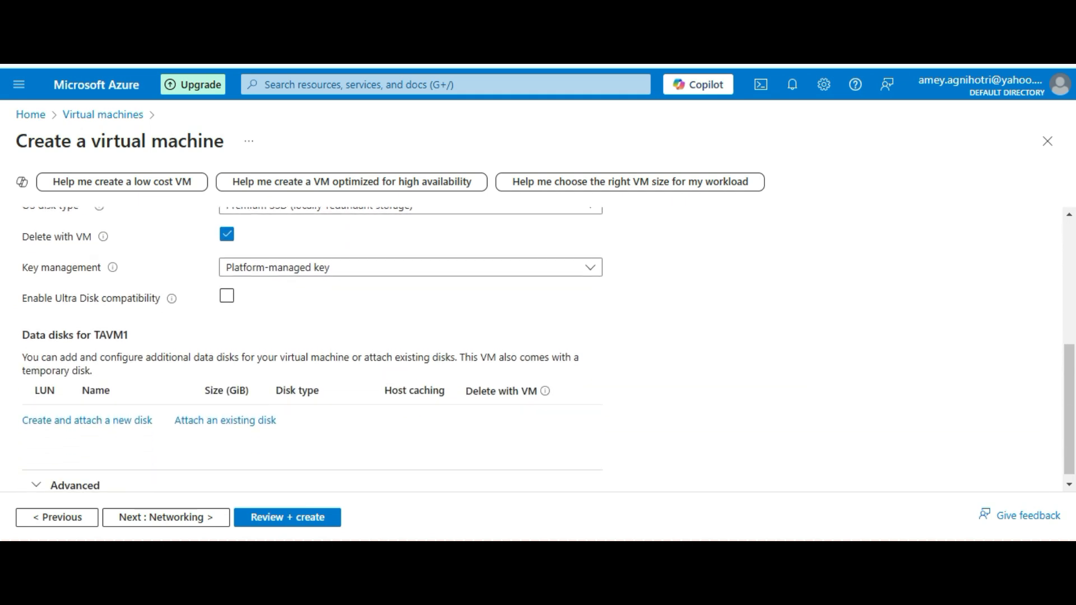
scroll(538, 347, "down", 1)
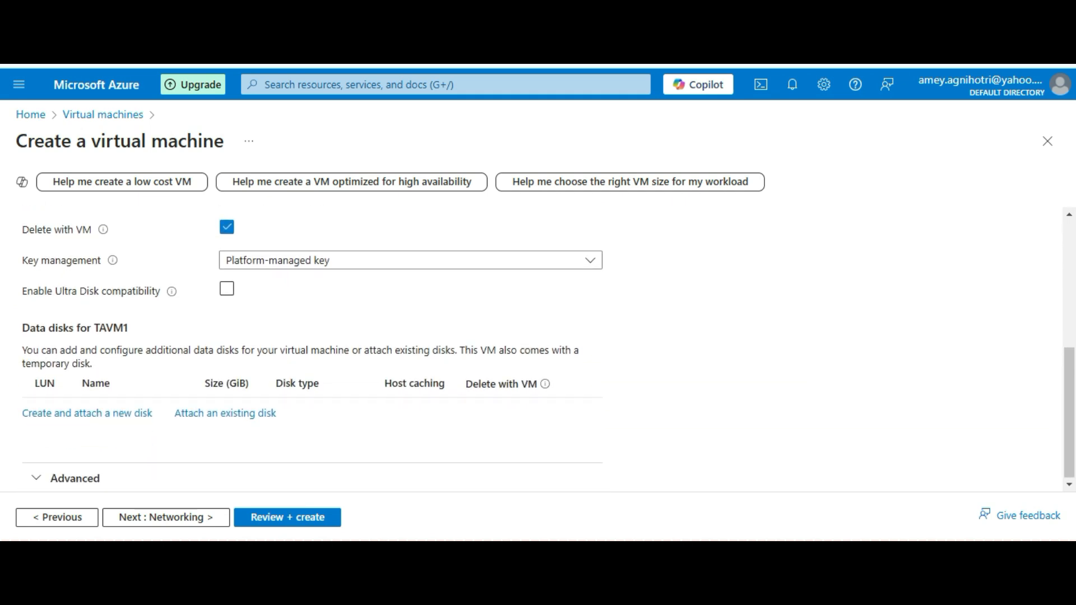
scroll(538, 347, "up", 5)
scroll(538, 348, "down", 3)
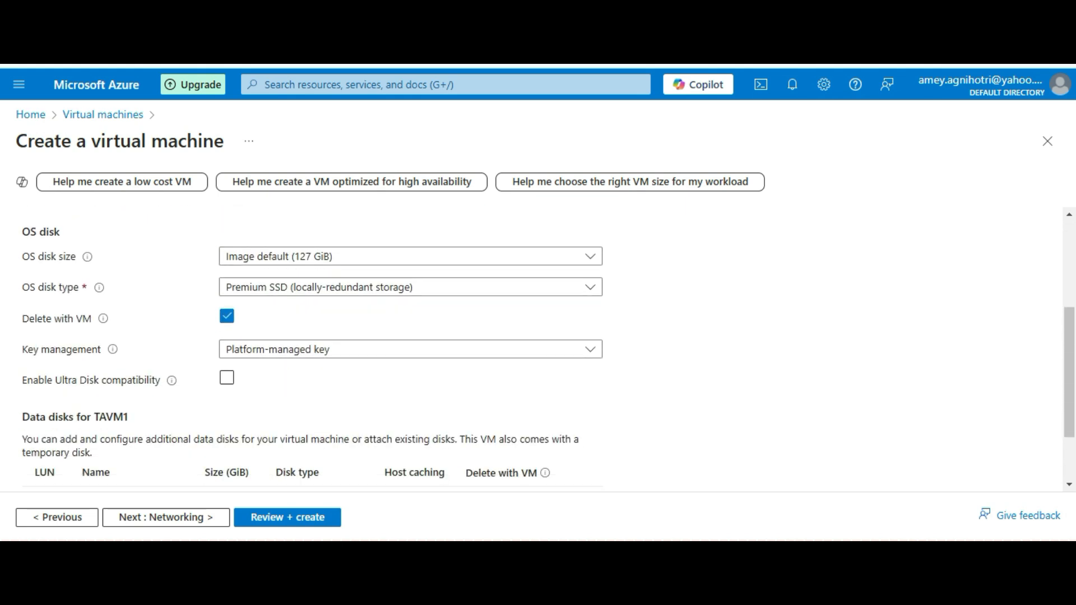
scroll(538, 348, "down", 2)
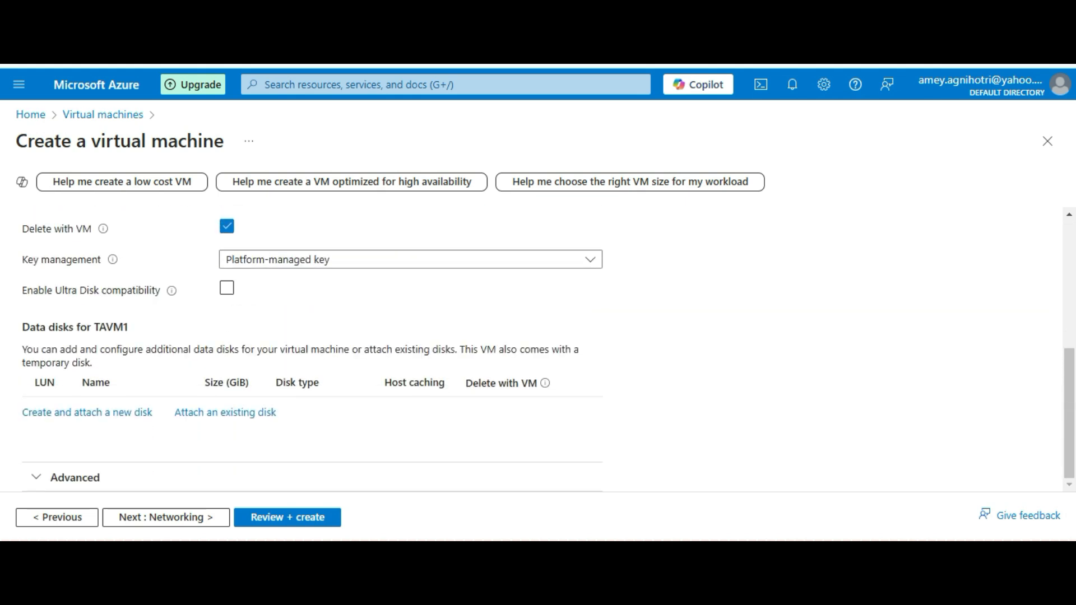
scroll(538, 347, "up", 5)
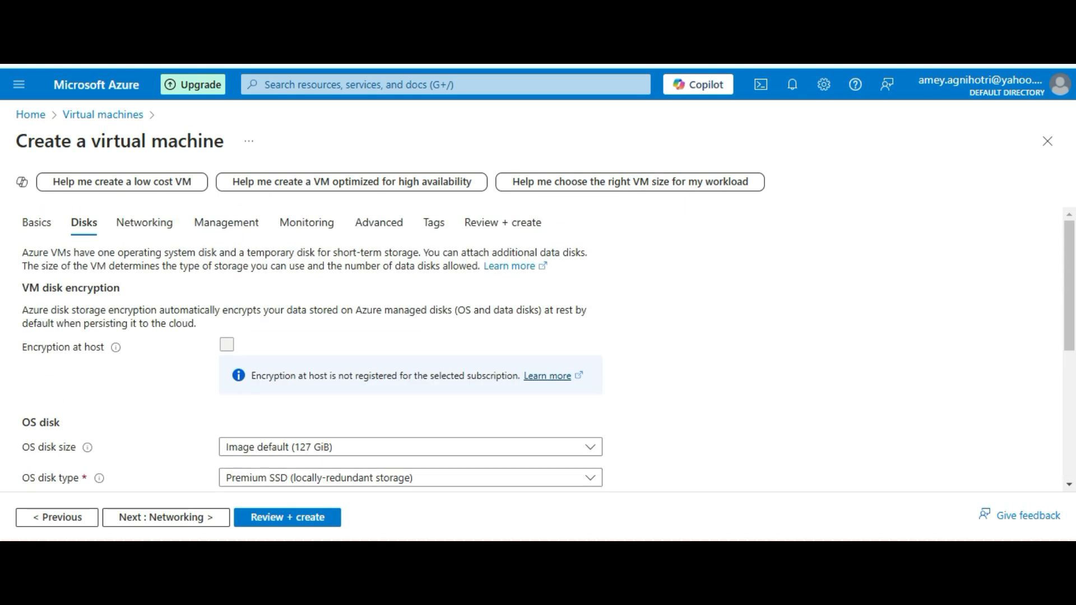
scroll(538, 347, "down", 2)
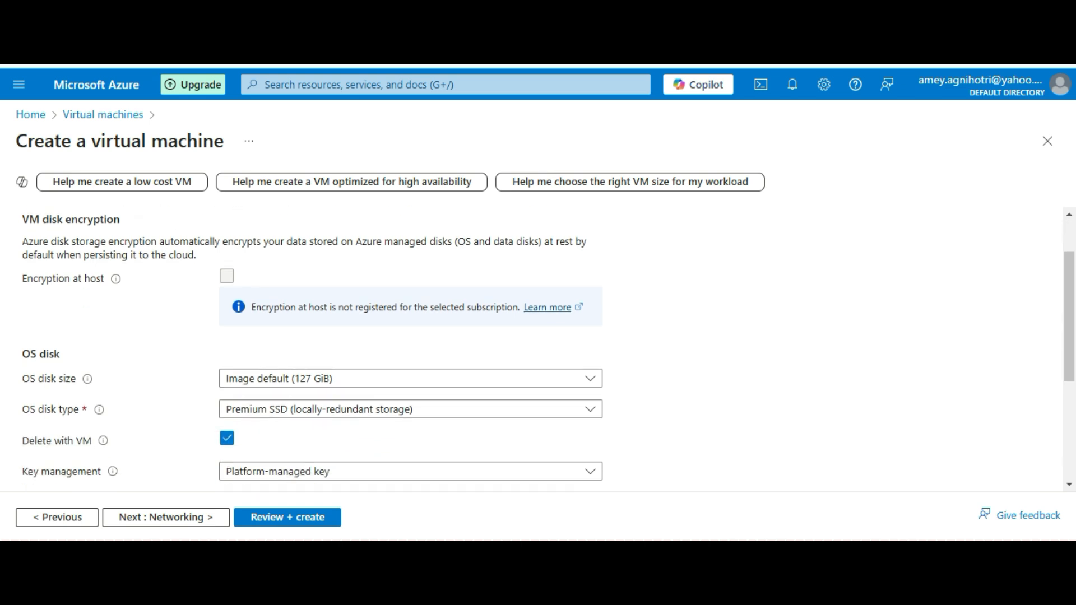
scroll(538, 348, "up", 3)
On the Networking tab, enable 'Delete public IP and NIC when VM is deleted'
left_click(144, 222)
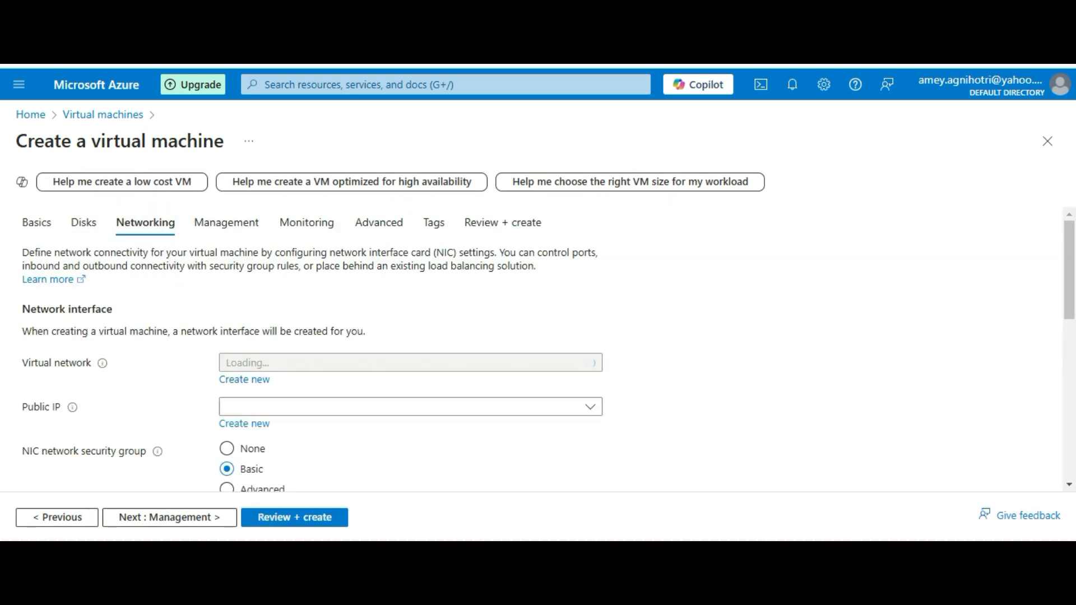
scroll(538, 348, "down", 1)
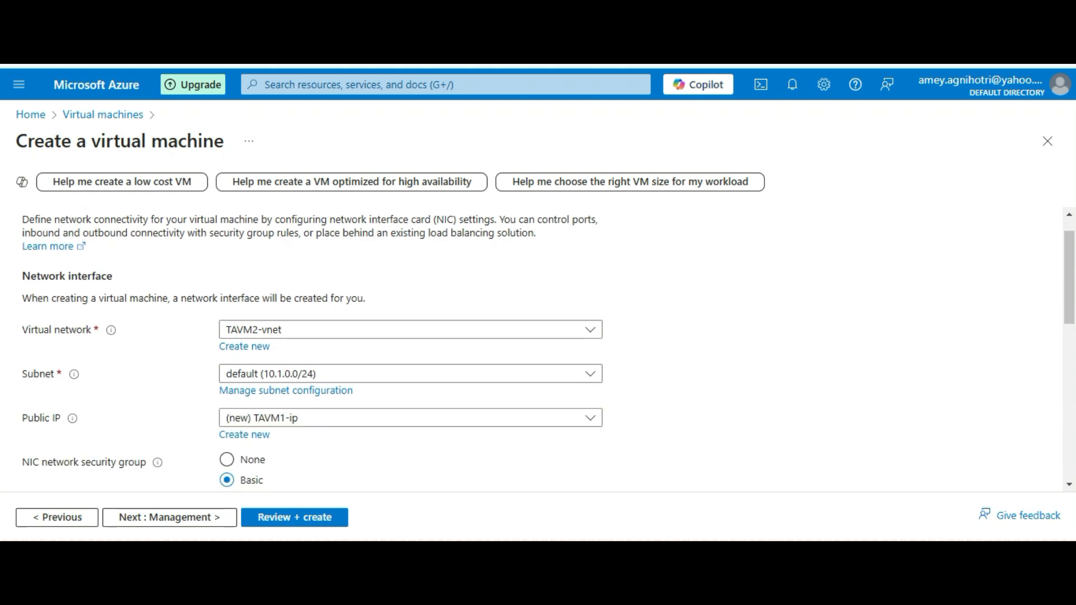
scroll(538, 348, "down", 1)
scroll(538, 348, "down", 2)
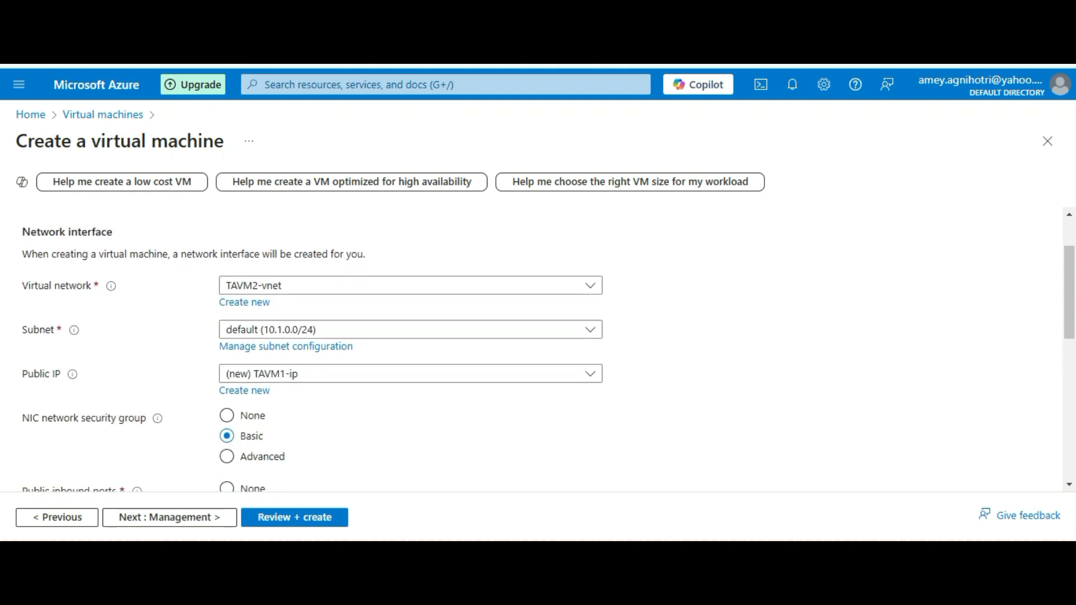
scroll(538, 348, "down", 3)
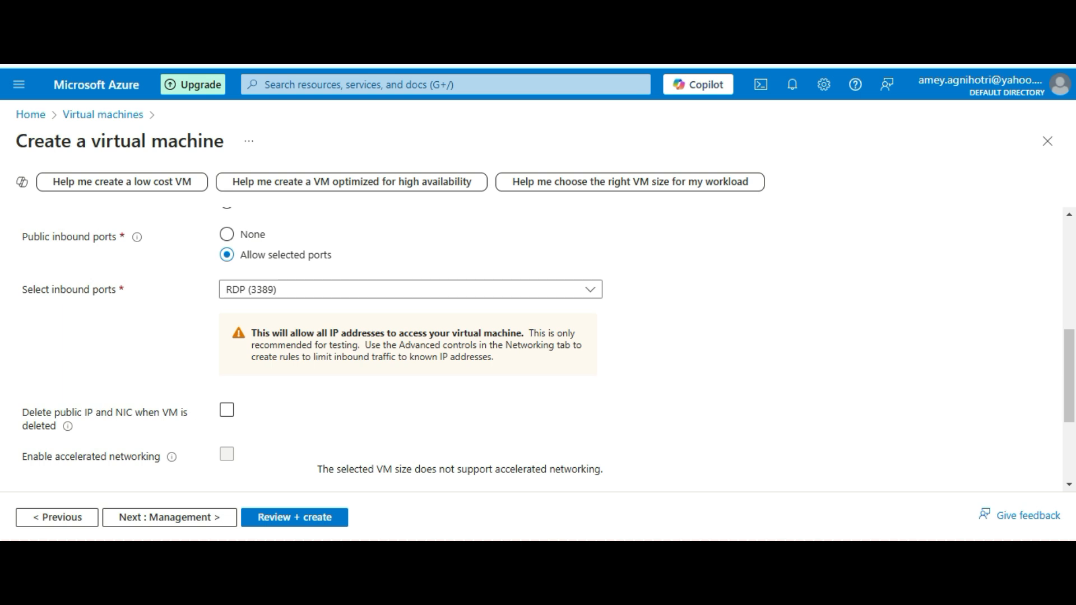
left_click(226, 410)
scroll(538, 348, "down", 1)
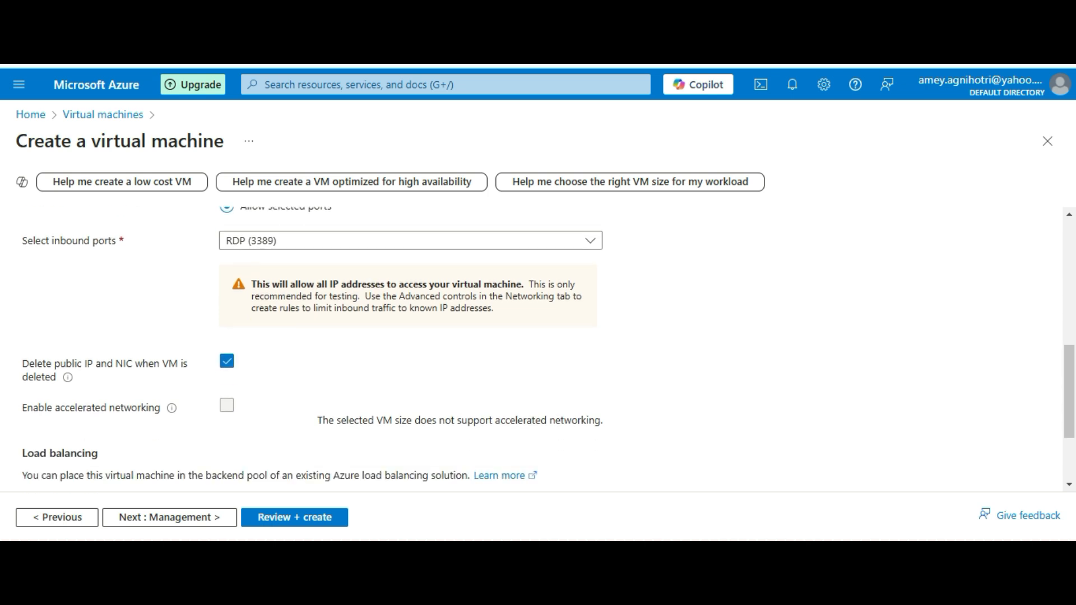
scroll(538, 347, "down", 2)
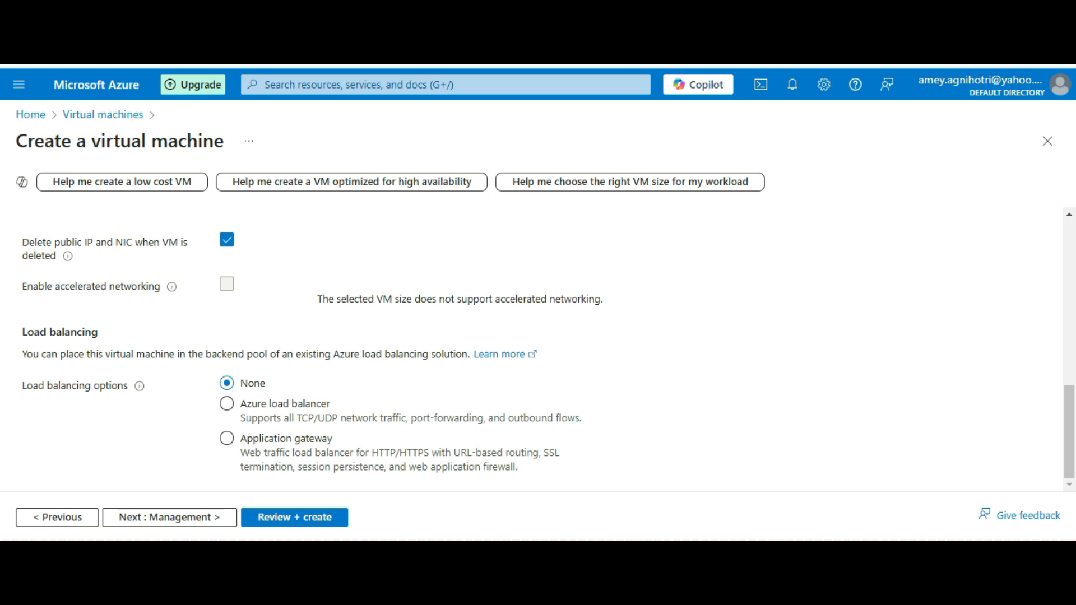
Pass through the Management, Monitoring and Advanced tabs with defaults, then go to Review + create
left_click(169, 516)
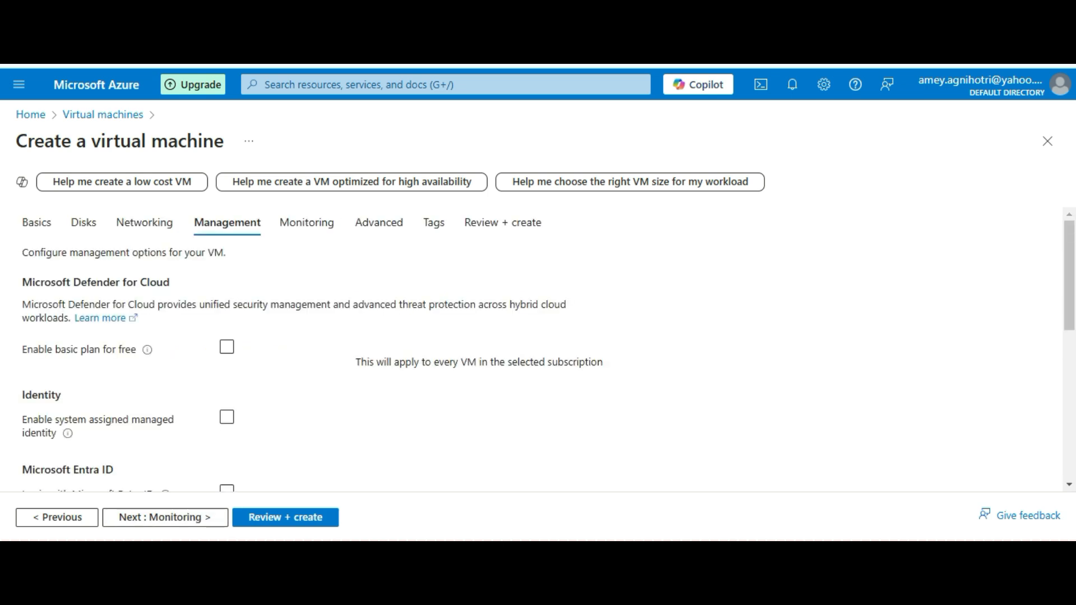
scroll(538, 351, "down", 4)
scroll(538, 352, "down", 2)
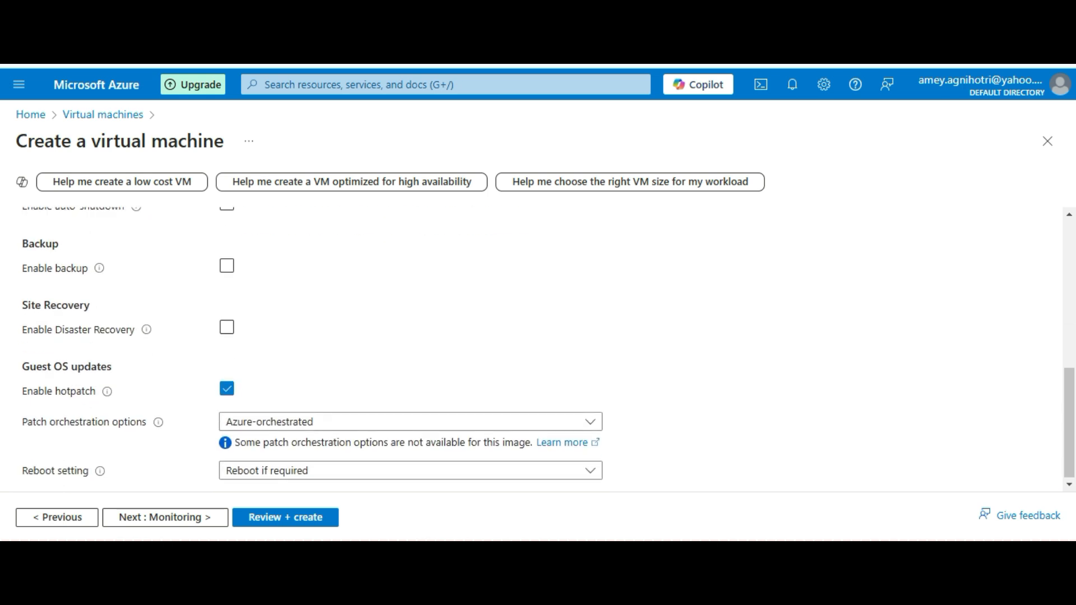
left_click(166, 517)
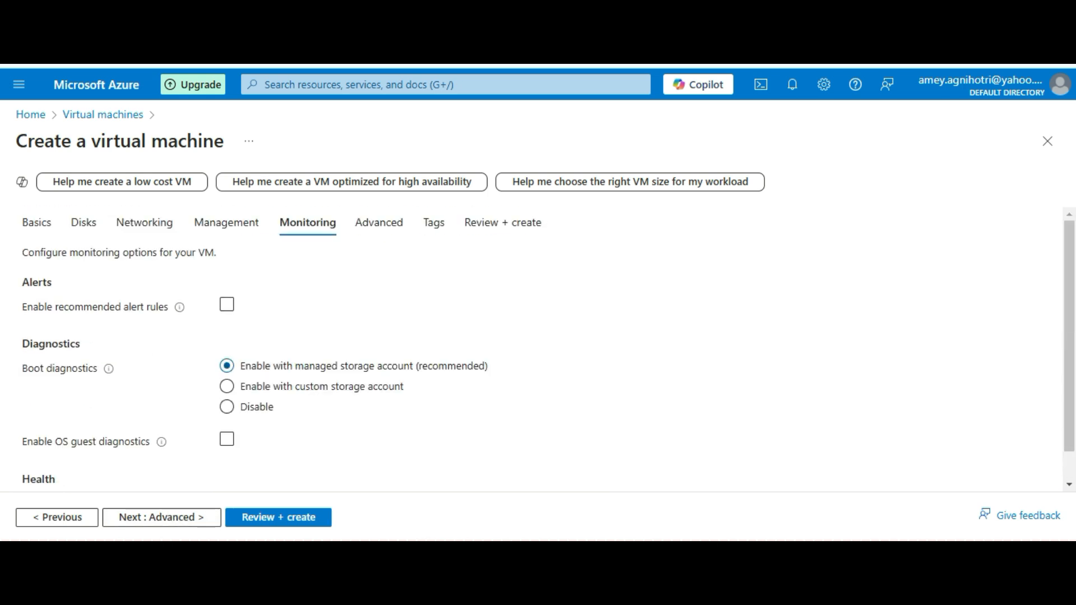
scroll(548, 345, "down", 1)
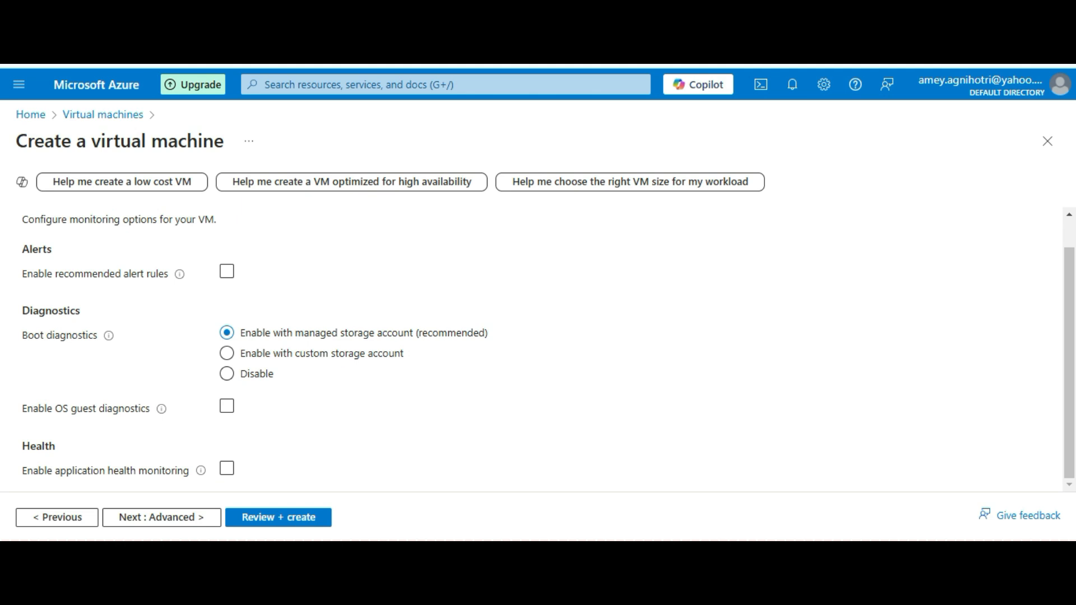
left_click(162, 517)
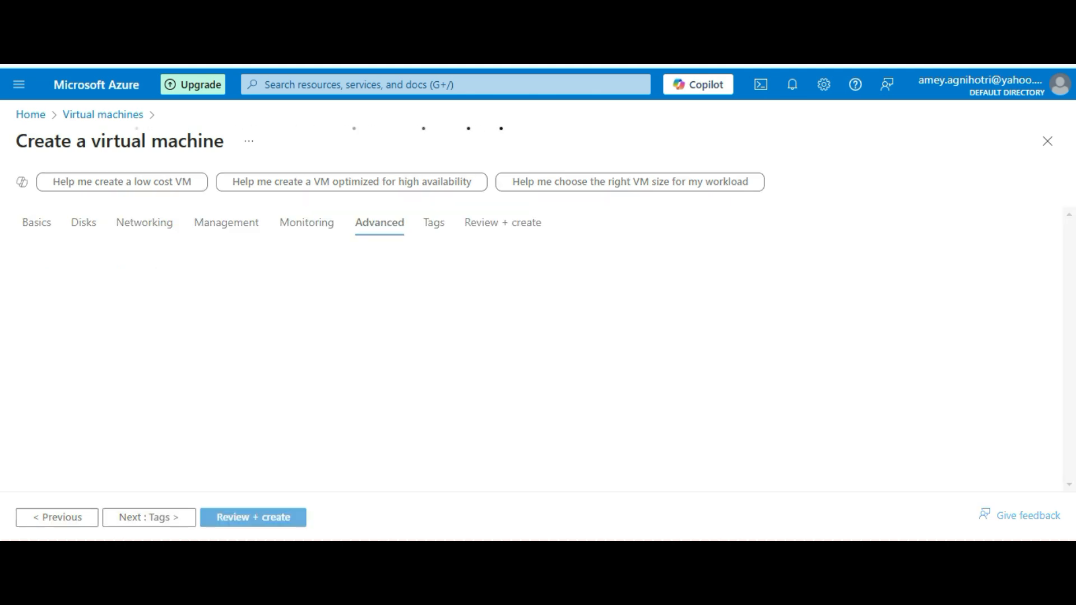
scroll(538, 347, "down", 4)
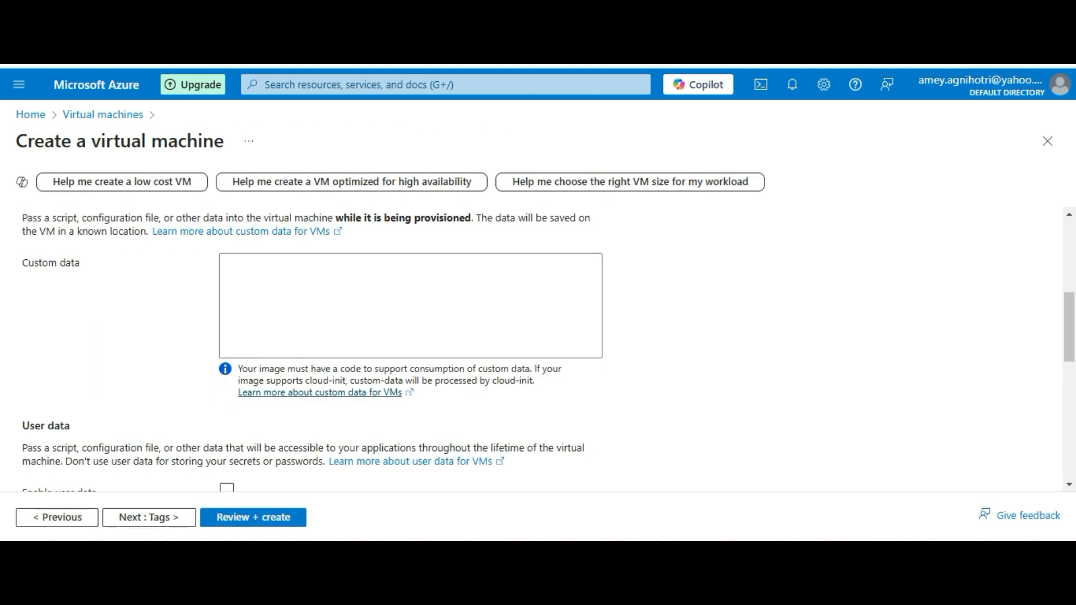
scroll(538, 347, "up", 4)
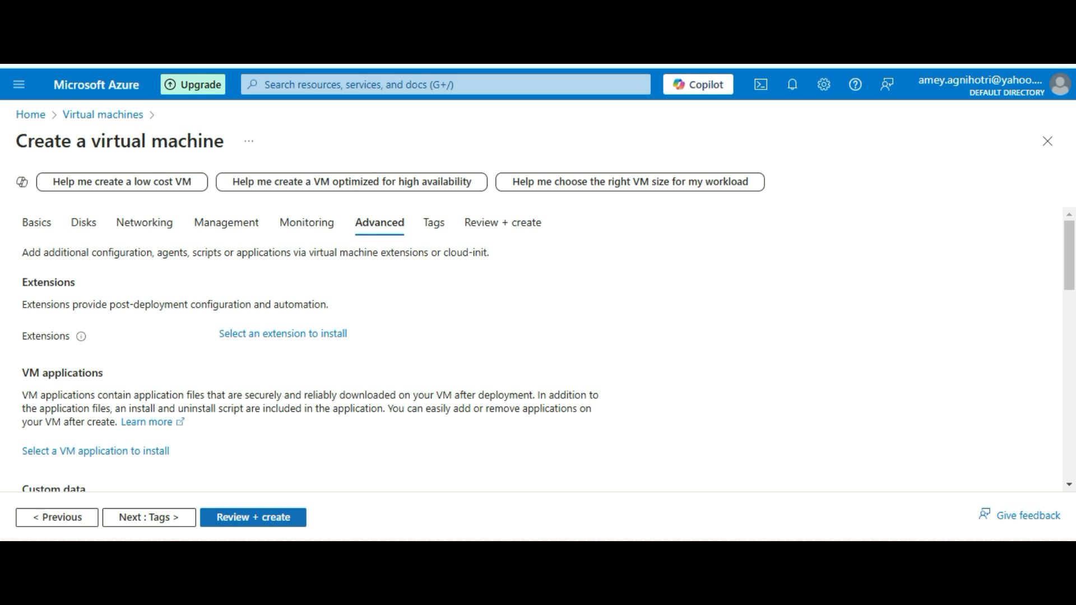
left_click(253, 517)
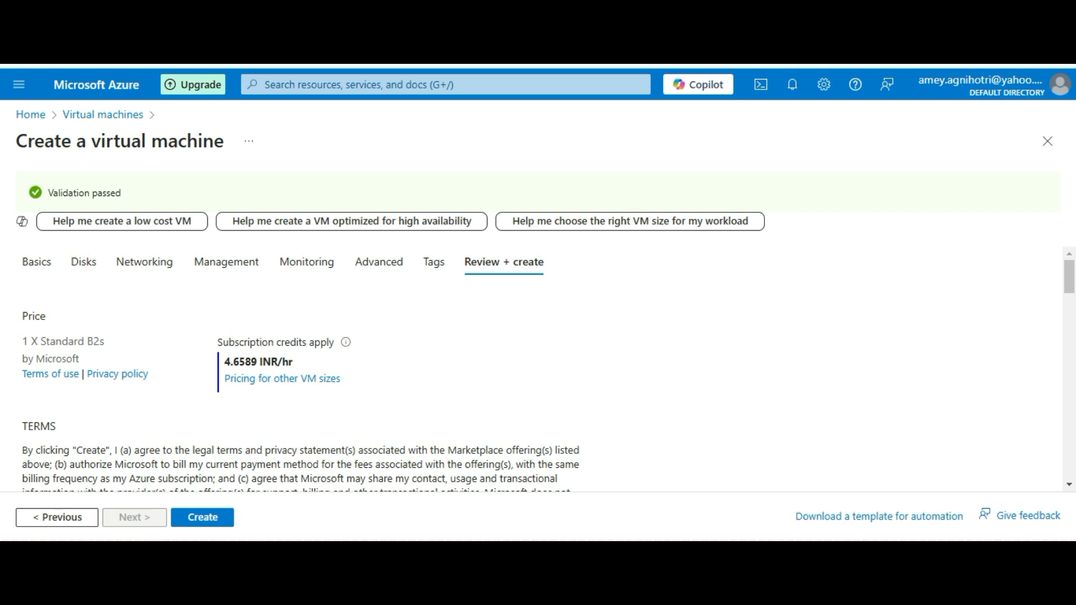
Create the validated VM and wait until the deployment is complete
left_click(203, 517)
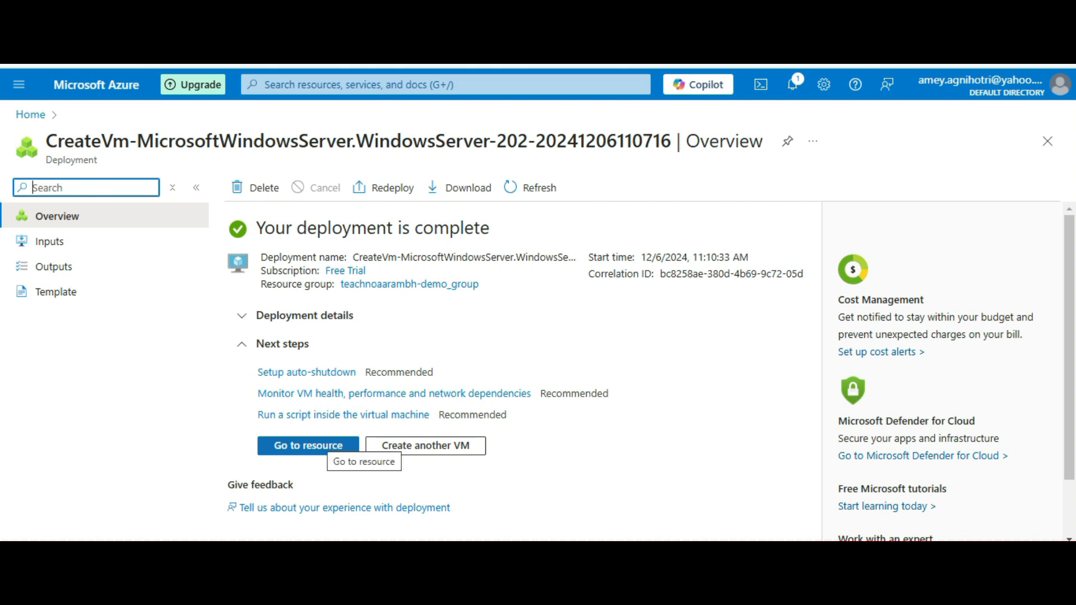
Open the deployed TAVM1 resource and confirm its status is Running
left_click(325, 446)
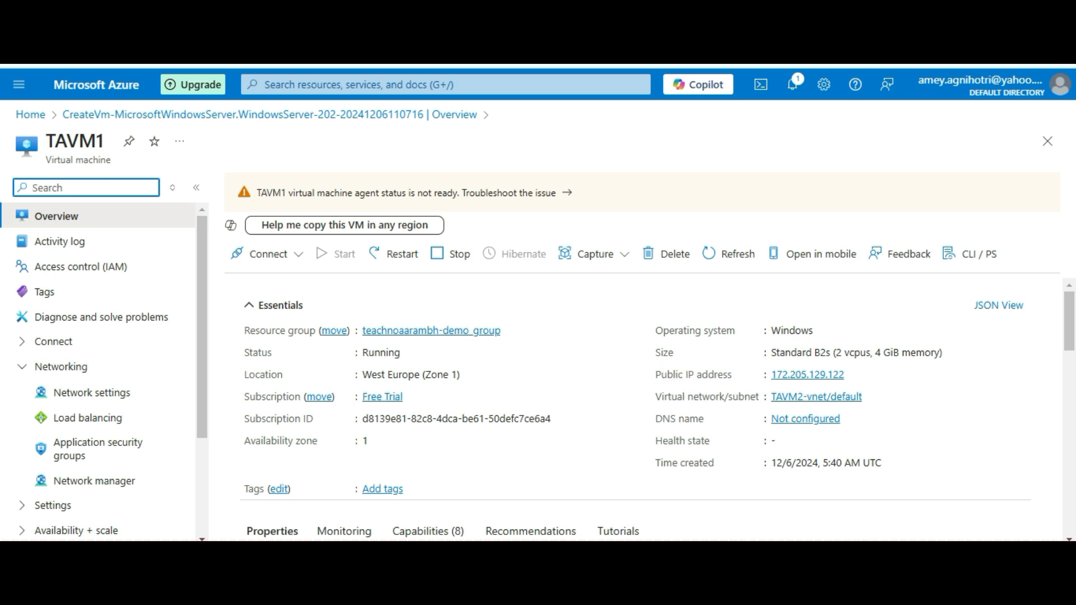
scroll(645, 403, "down", 1)
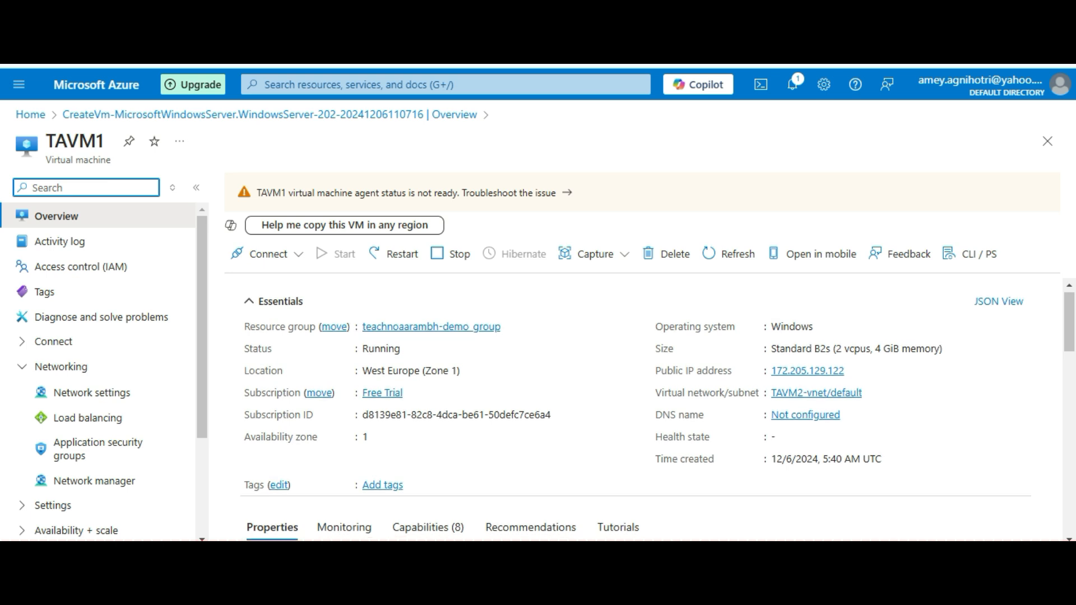
triple_click(409, 345)
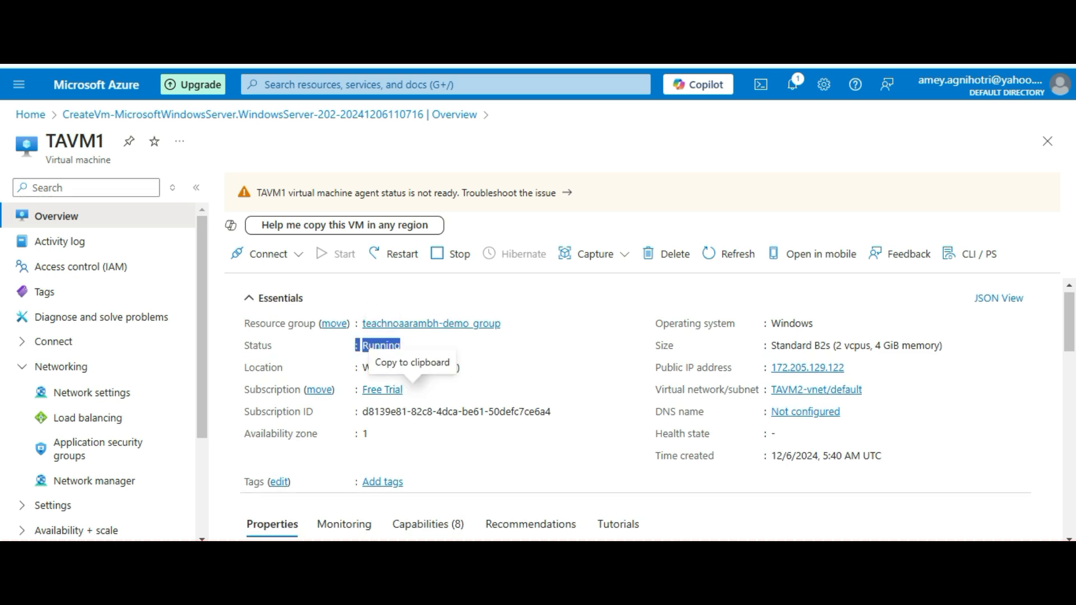
Review TAVM1's Essentials and Properties, including public IP 172.205.129.122, and show the Connect options
scroll(636, 412, "down", 1)
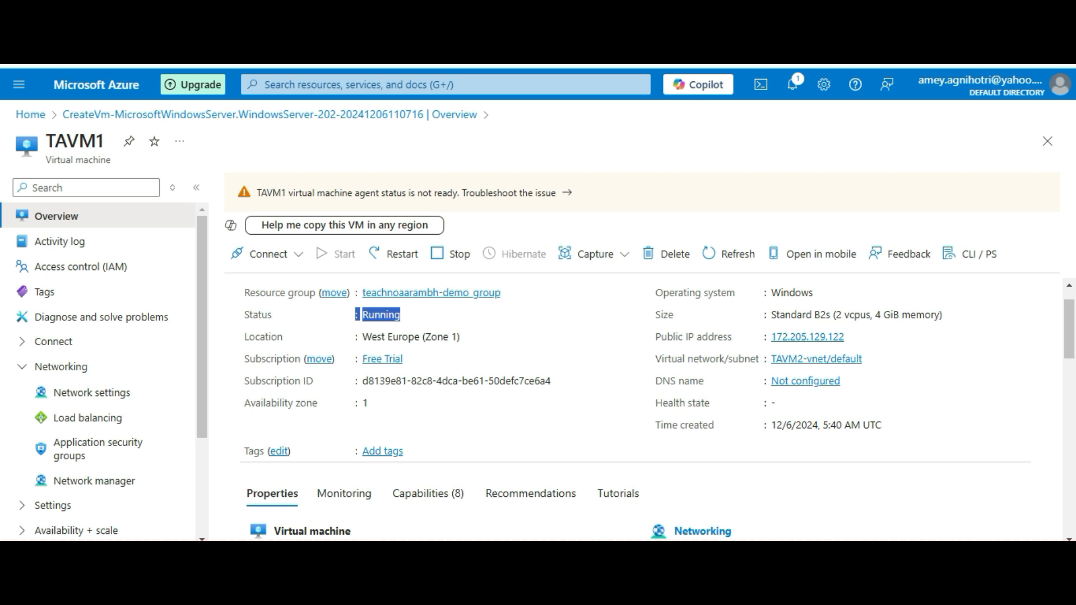
scroll(650, 409, "down", 5)
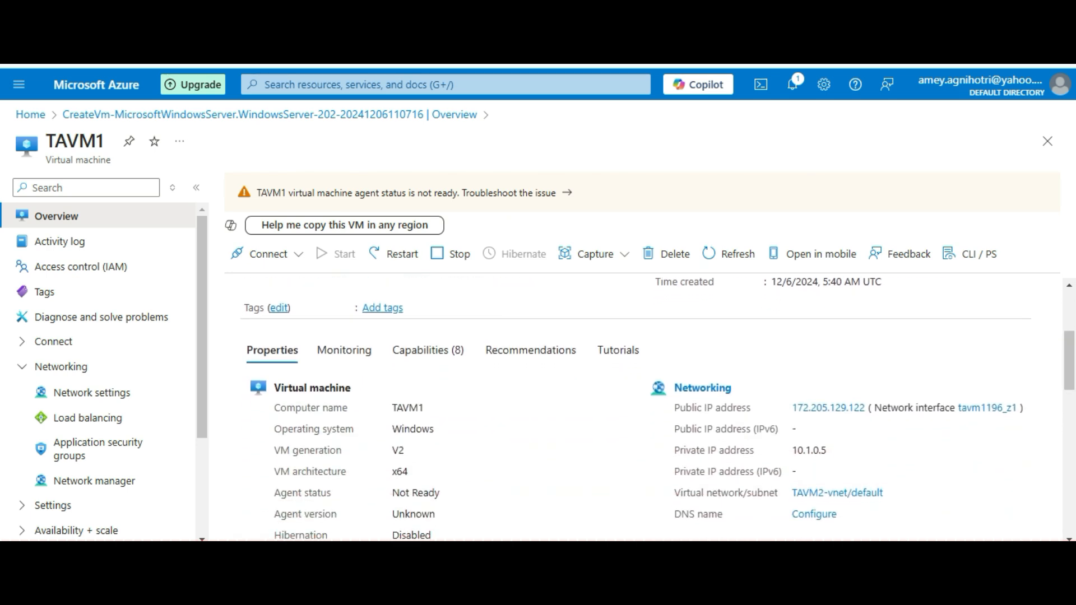
scroll(650, 409, "down", 1)
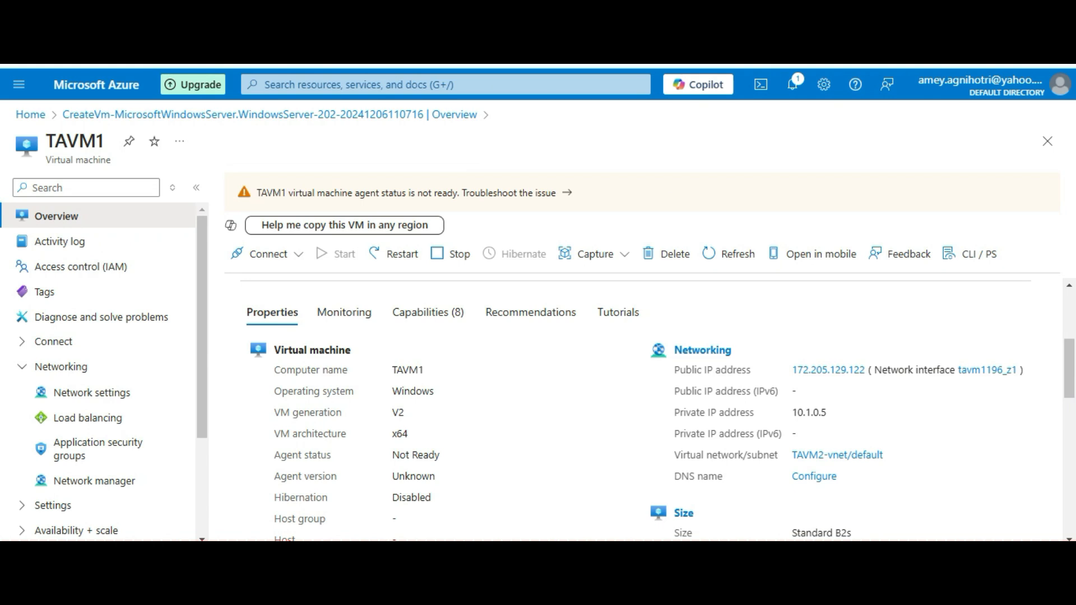
scroll(650, 409, "up", 3)
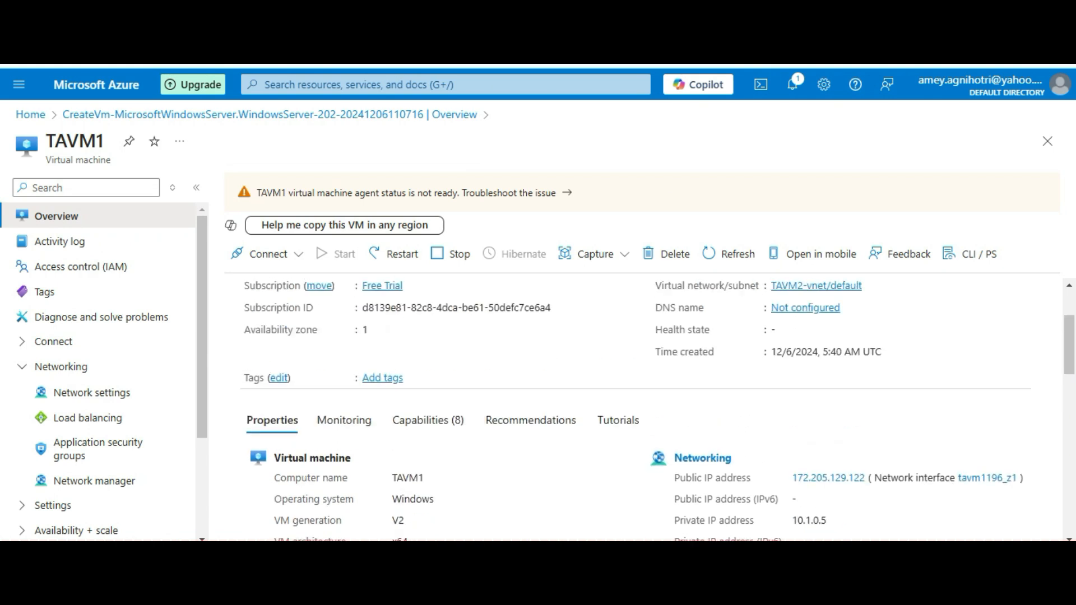
scroll(650, 409, "down", 6)
scroll(650, 409, "down", 3)
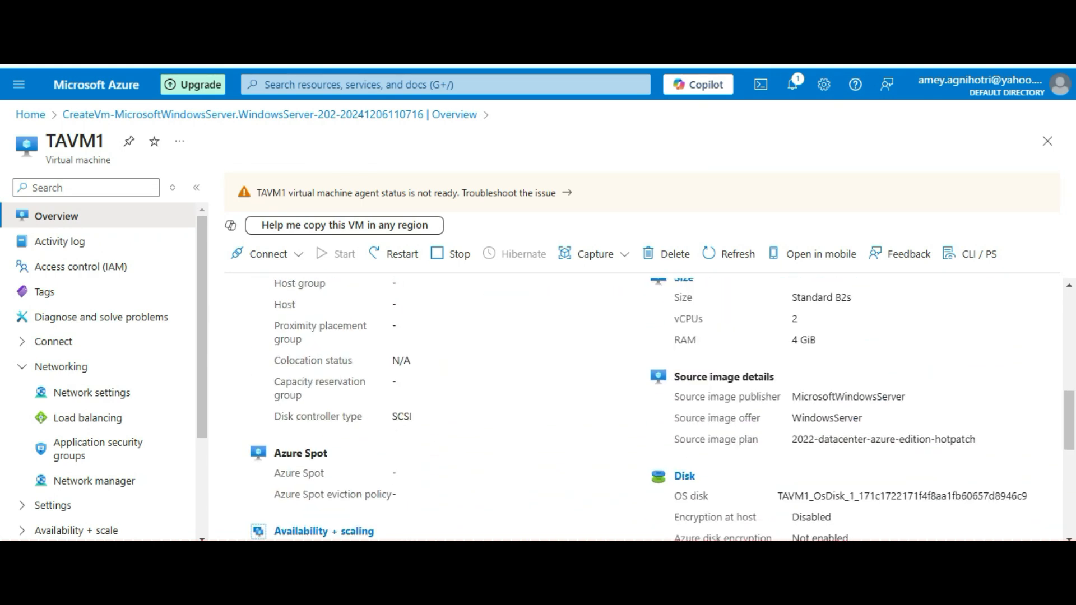
scroll(650, 409, "up", 8)
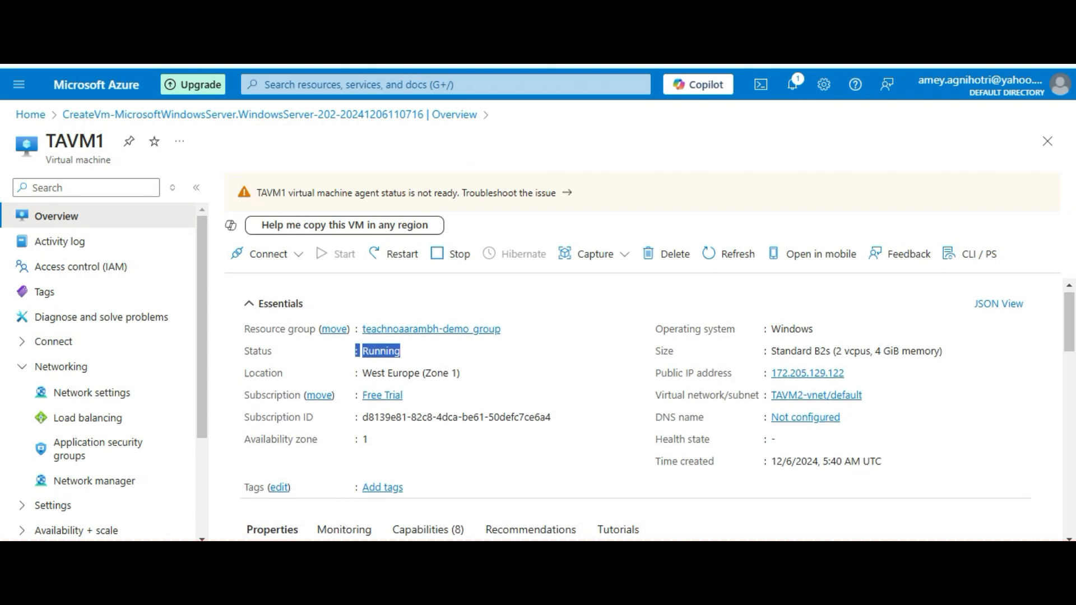
scroll(650, 409, "down", 2)
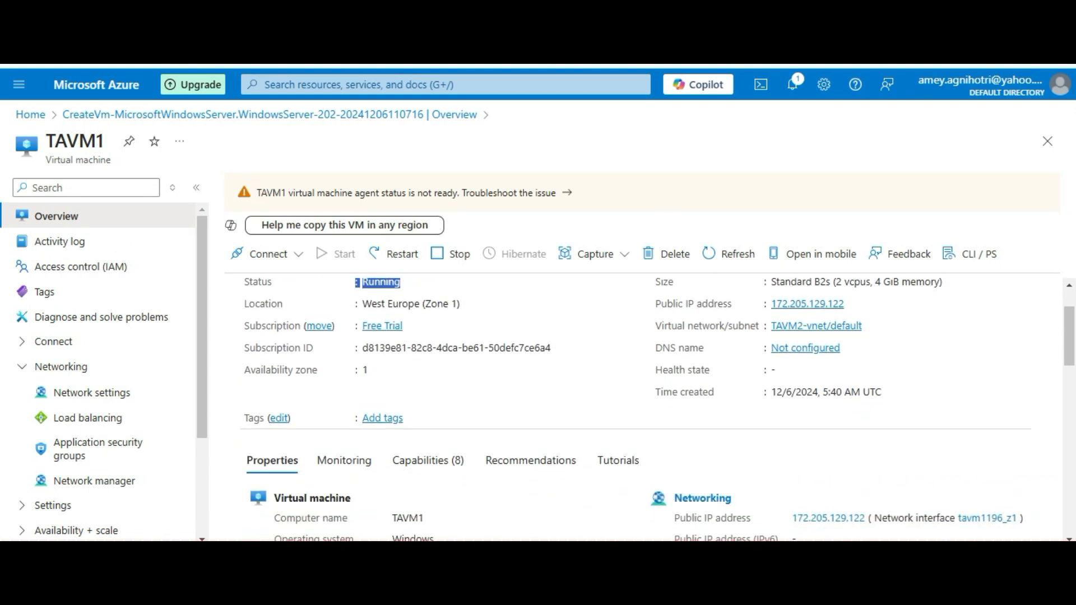
scroll(650, 409, "up", 2)
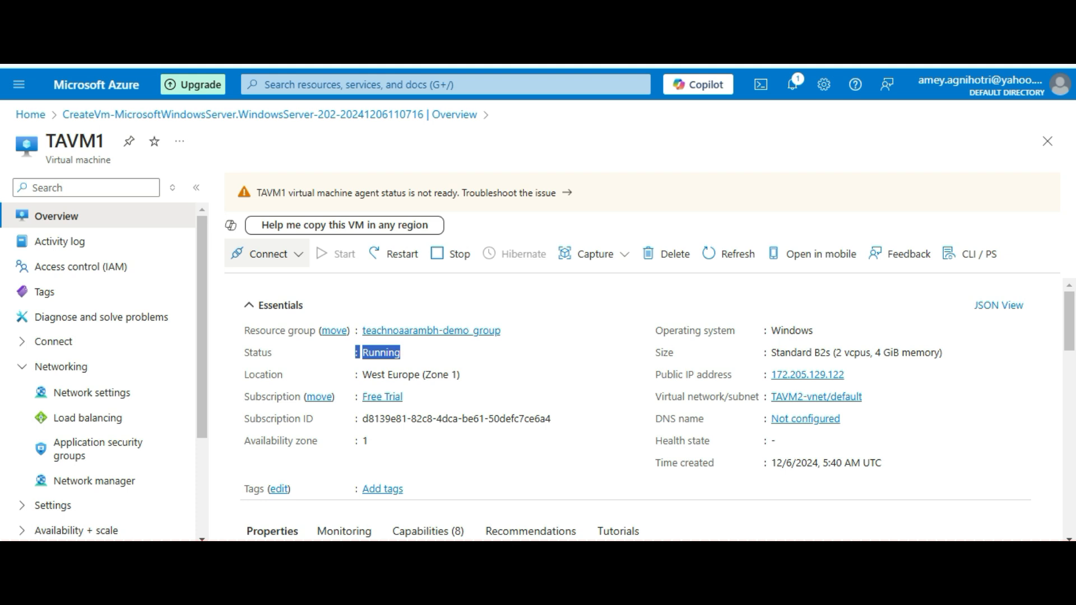
left_click(268, 254)
Open TAVM1's Connect page to use the Native RDP connection to 172.205.129.122
left_click(250, 281)
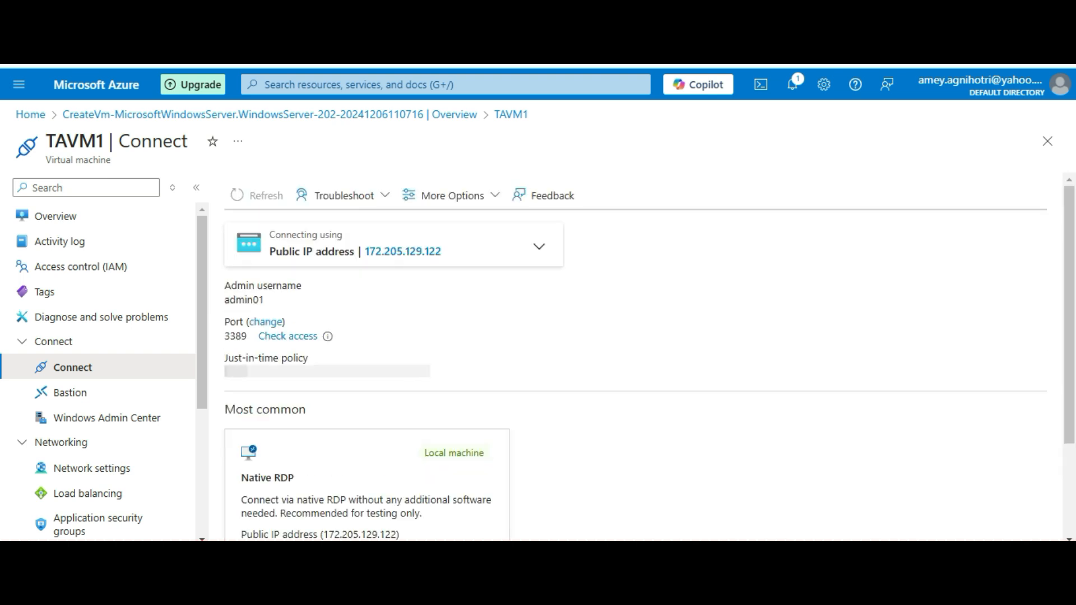
scroll(649, 357, "down", 3)
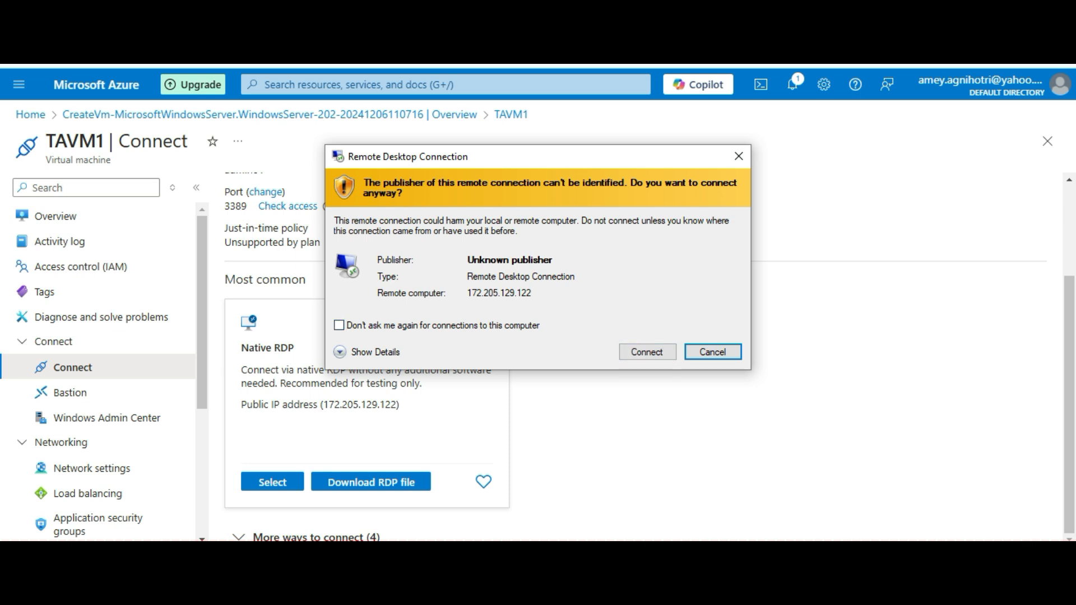
Proceed past the publisher warning, sign in with the admin password, and accept the certificate warning
left_click(647, 351)
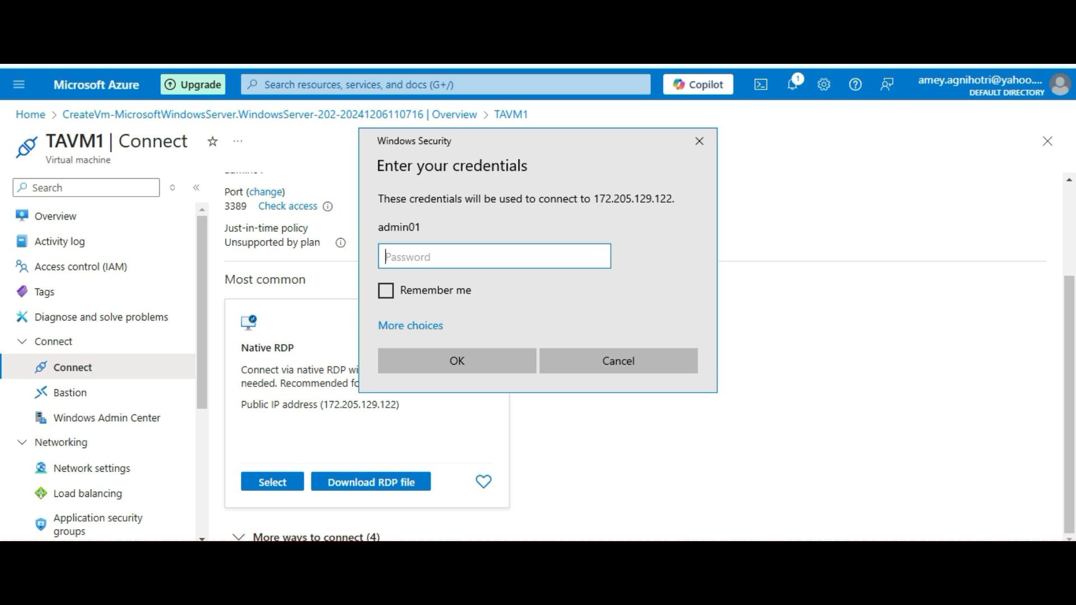
type("•••••••••••••")
key("Return")
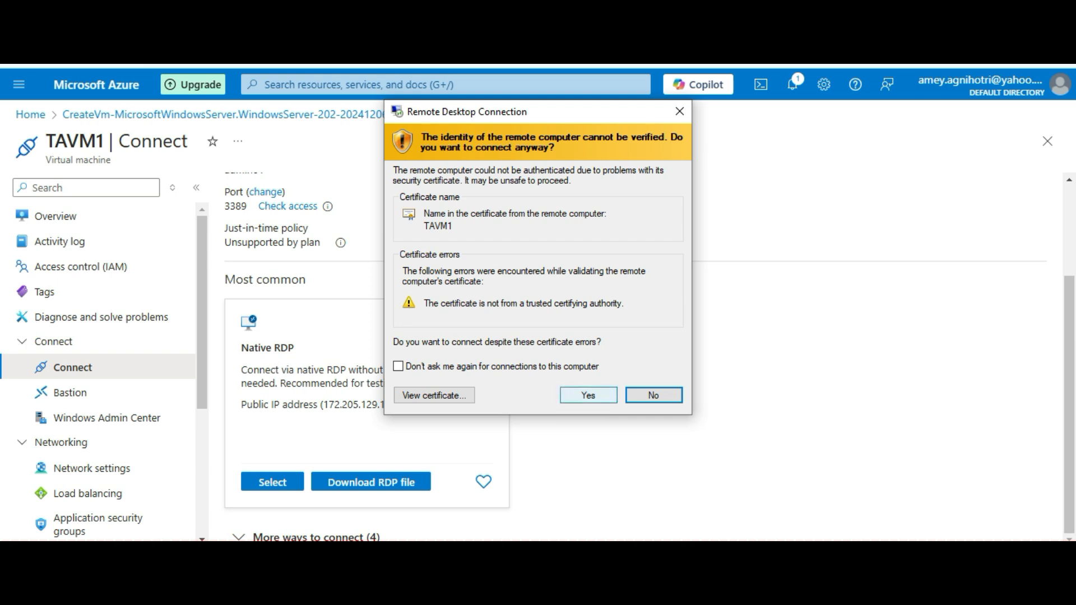
key("Left")
key("Return")
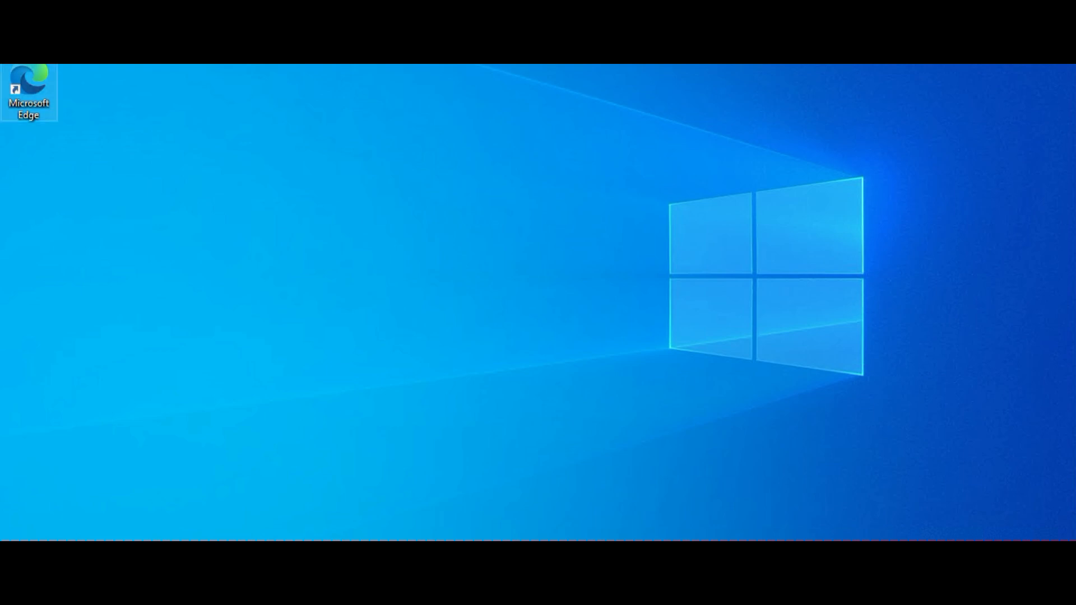
Launch Microsoft Edge from the TAVM1 desktop shortcut
double_click(29, 90)
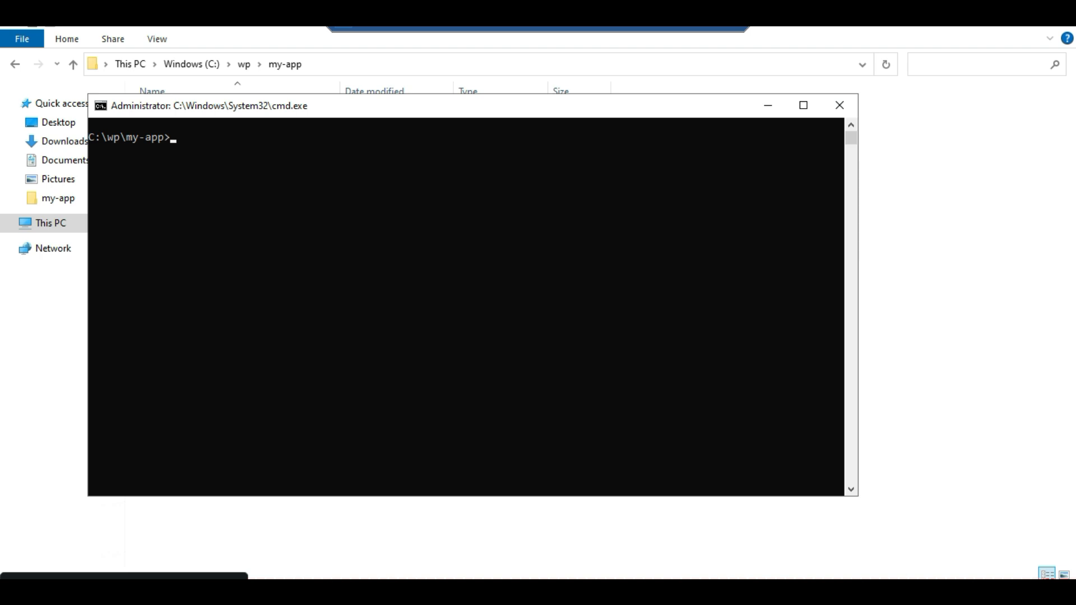
Start the React development server with npm start, correcting the typo
type("npm sater")
key("BackSpace")
key("BackSpace")
key("BackSpace")
key("BackSpace")
type("tart")
key("Return")
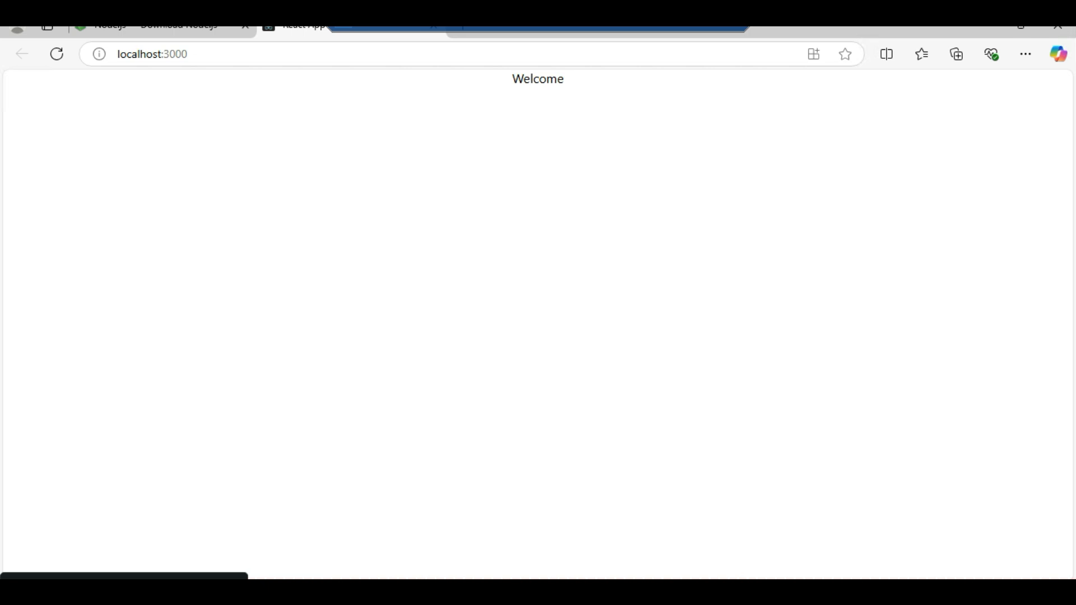
Check the Welcome heading at localhost:3000, then enter the npm run build command
double_click(537, 79)
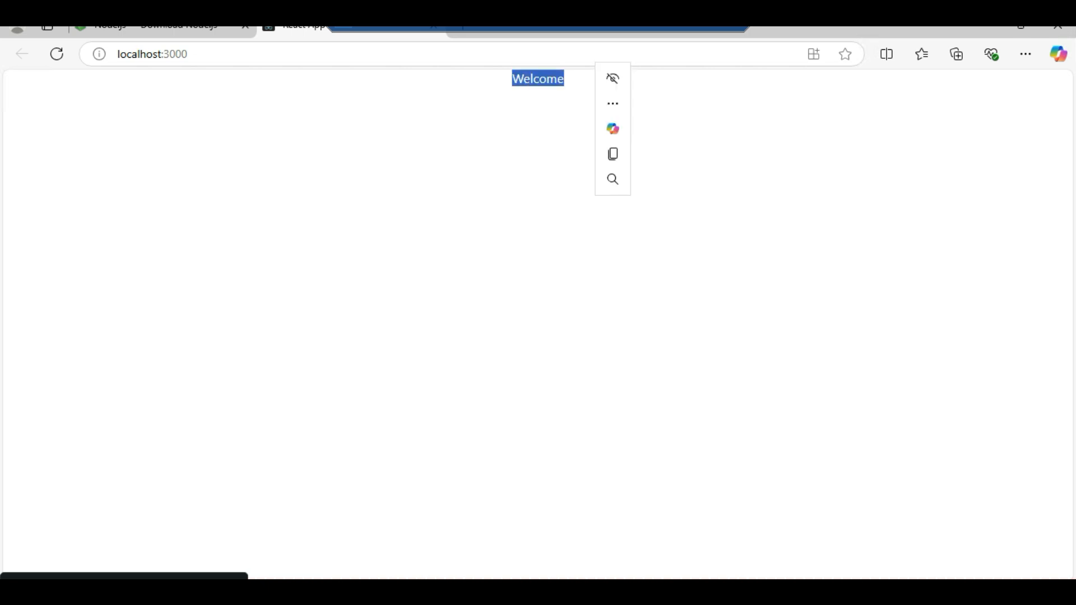
left_click(538, 163)
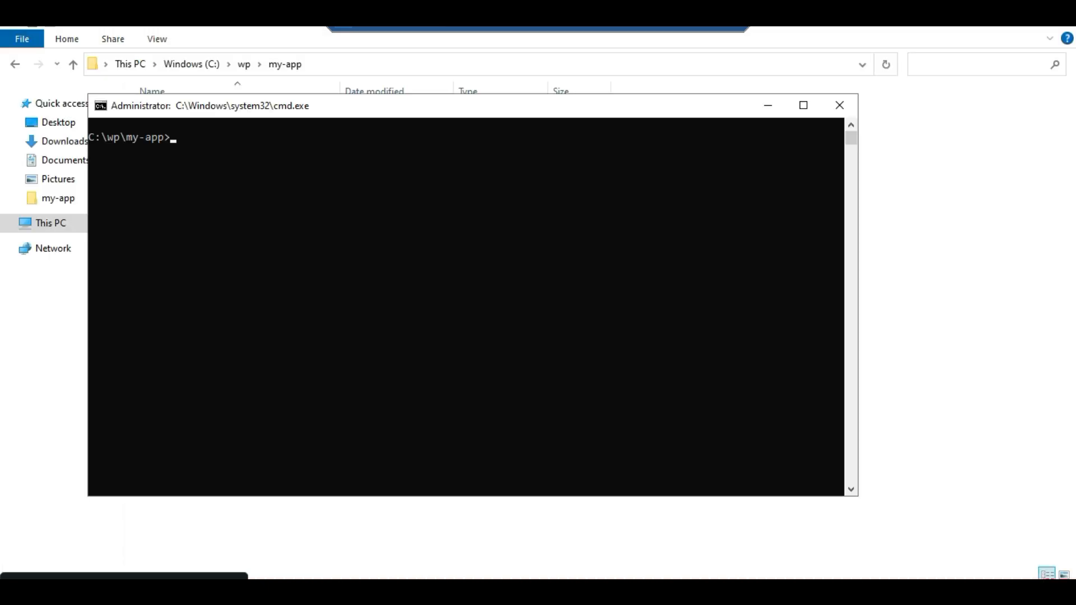
type("npm run build")
key("Return")
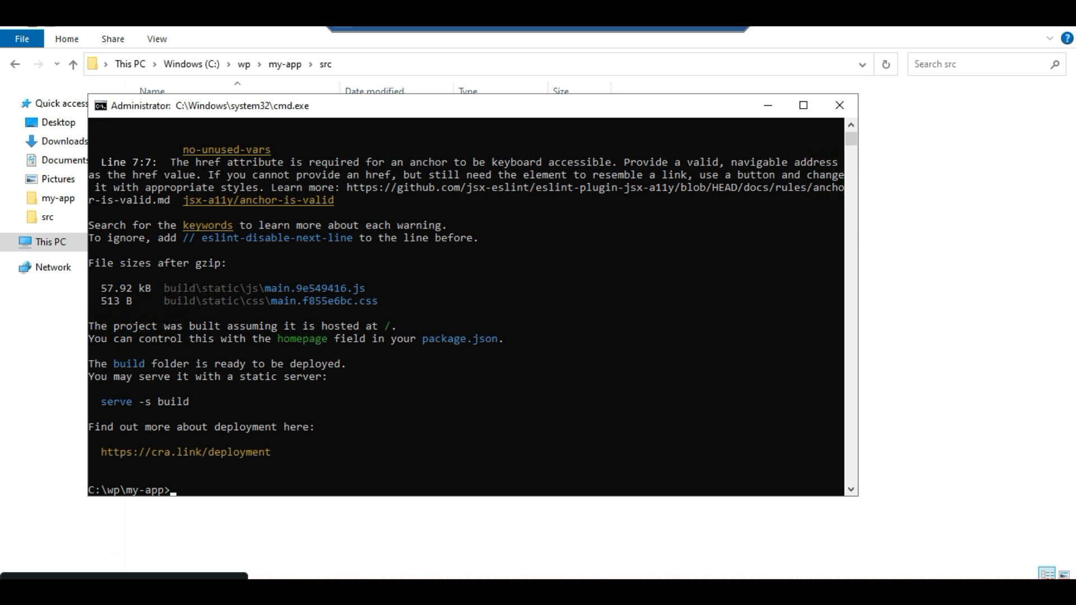
key("Up")
key("Up")
key("Up")
key("Return")
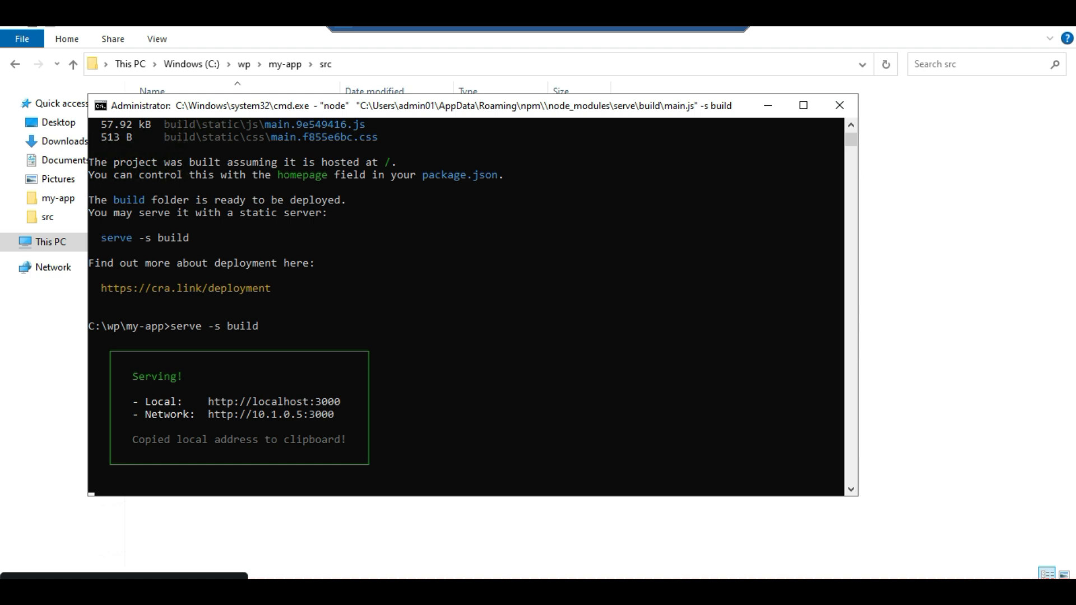
left_click_drag(203, 415, 334, 415)
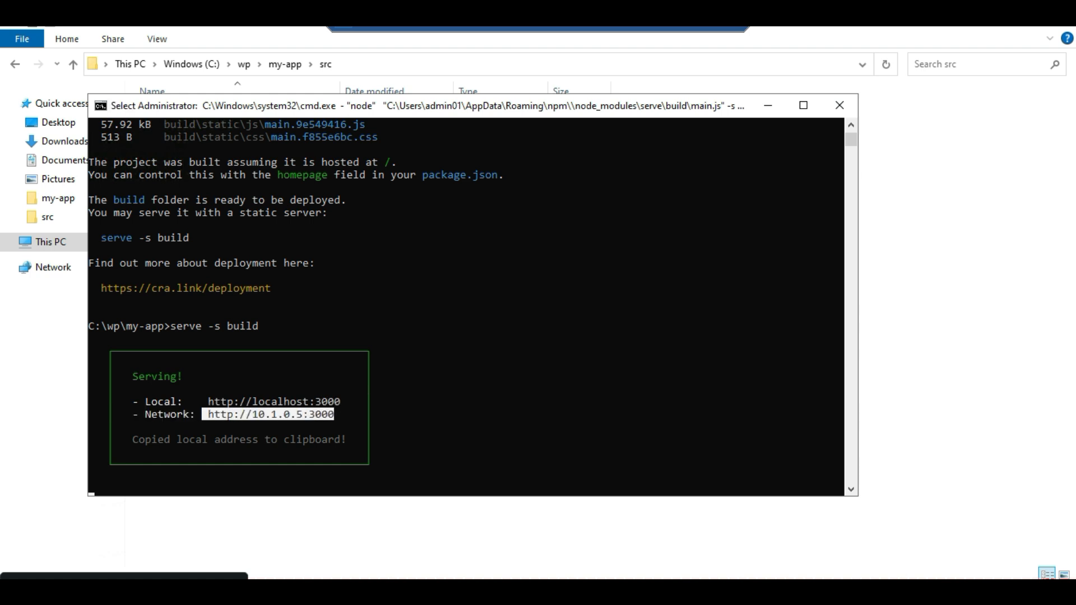
key("ctrl+c")
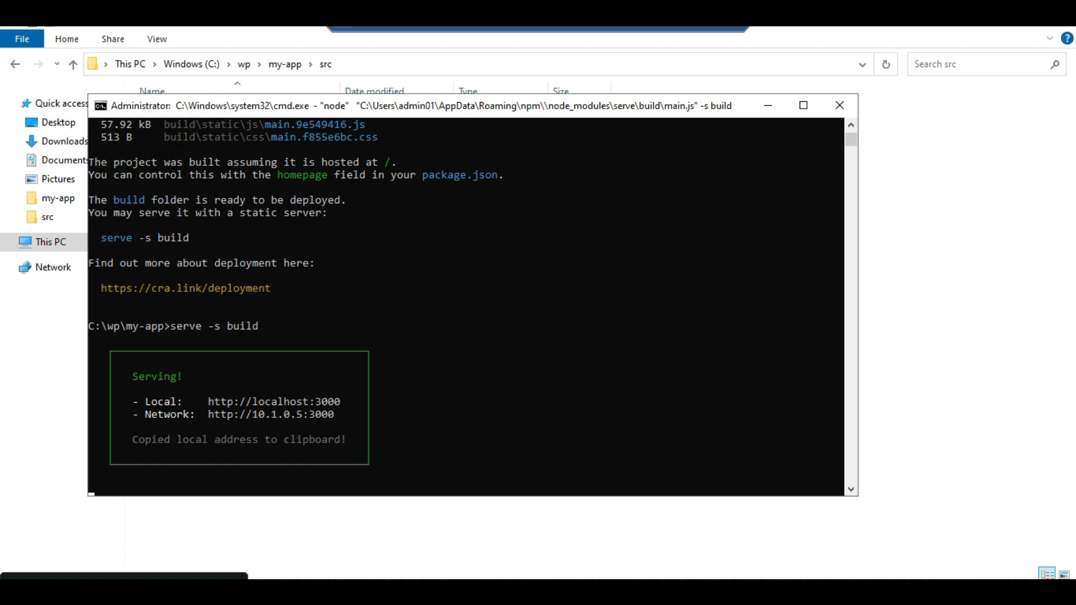
left_click(367, 533)
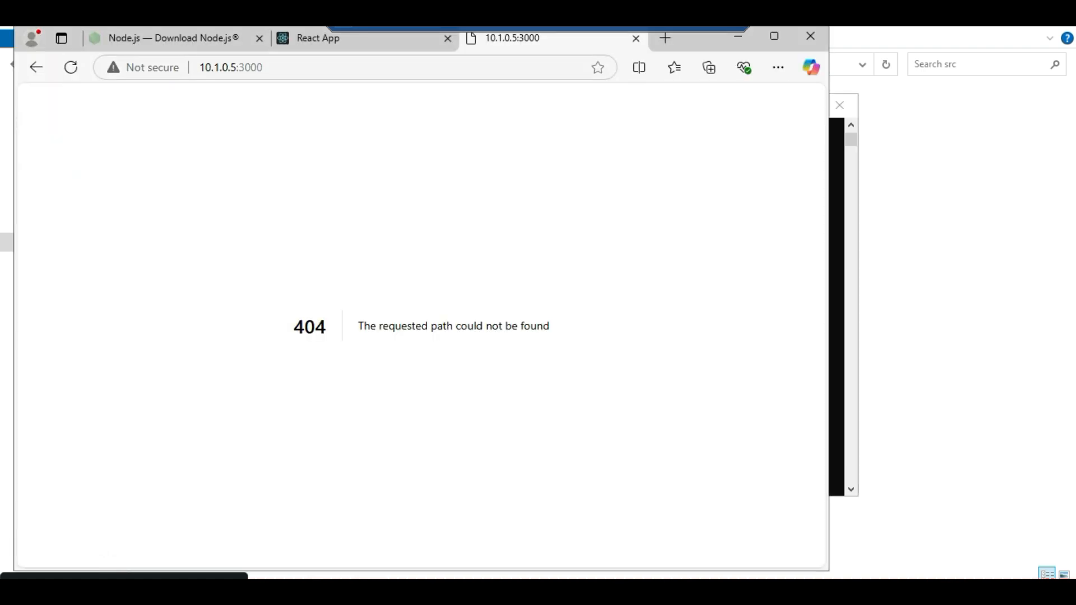
left_click(230, 67)
key("ctrl+a")
key("ctrl+v")
key("Return")
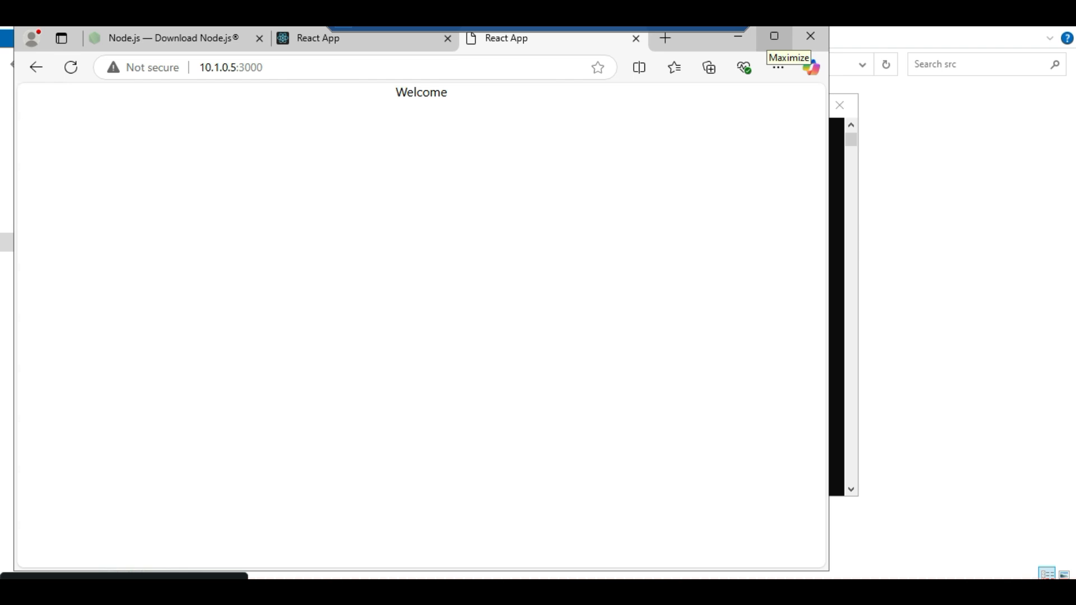
left_click(774, 36)
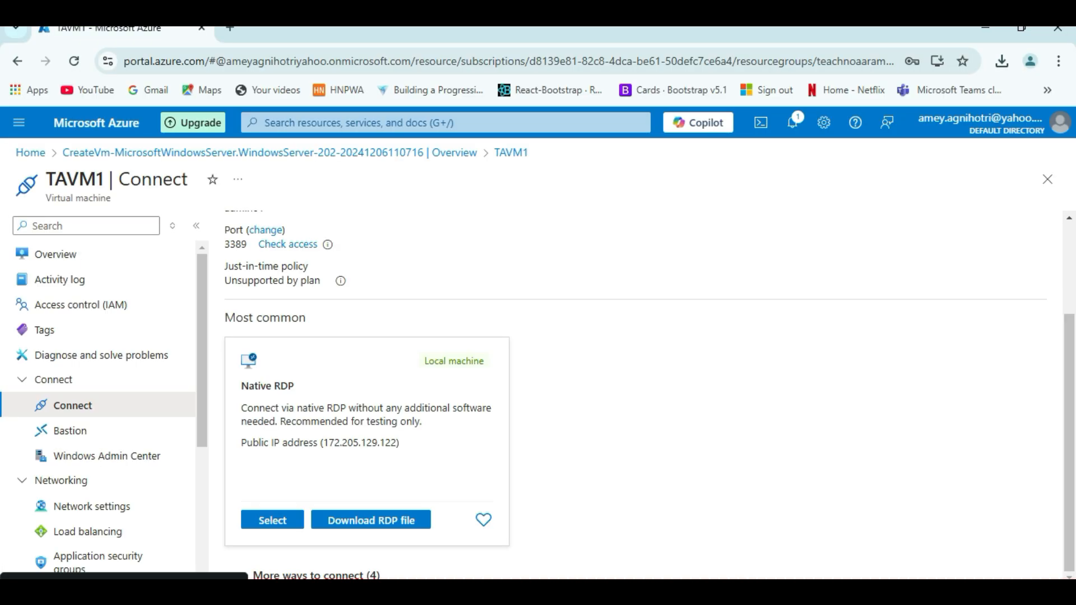
Go from TAVM1's Overview to Network settings, scroll to the TAVM1-nsg rules, and start a port rule
left_click(56, 254)
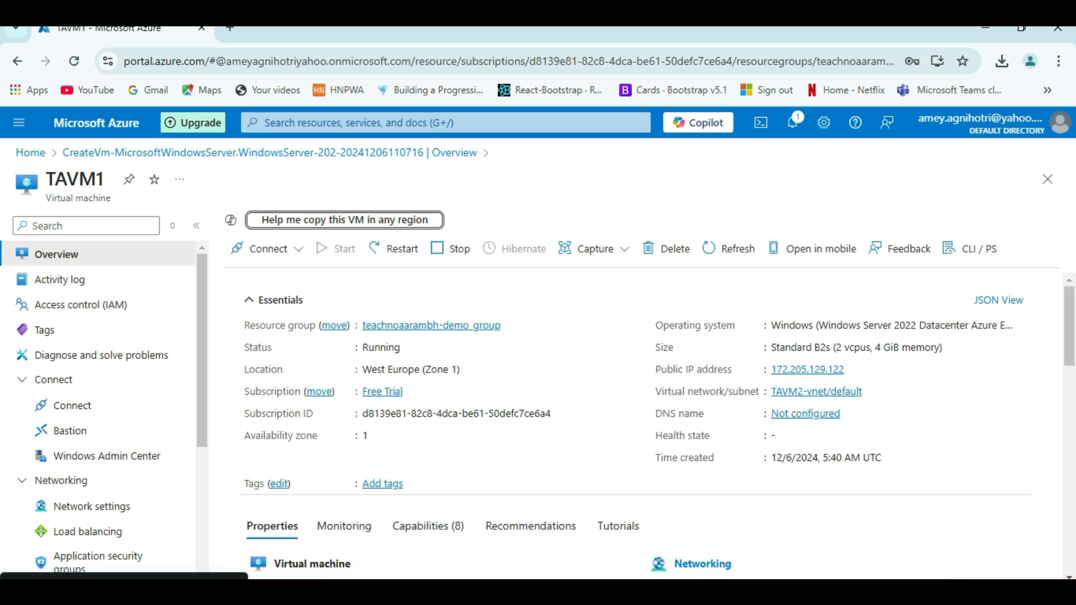
scroll(84, 364, "down", 1)
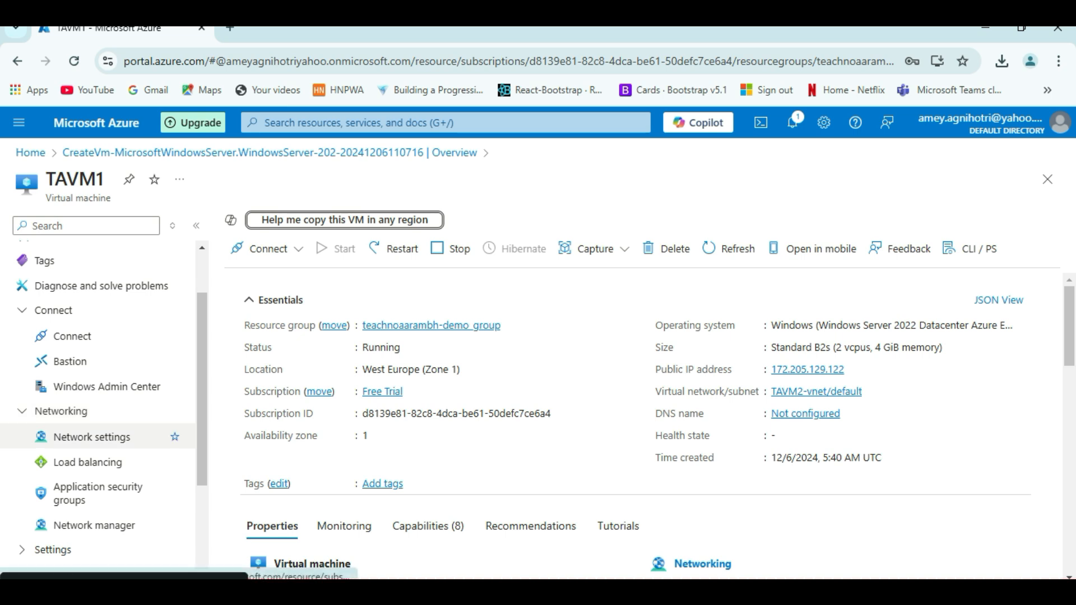
left_click(92, 437)
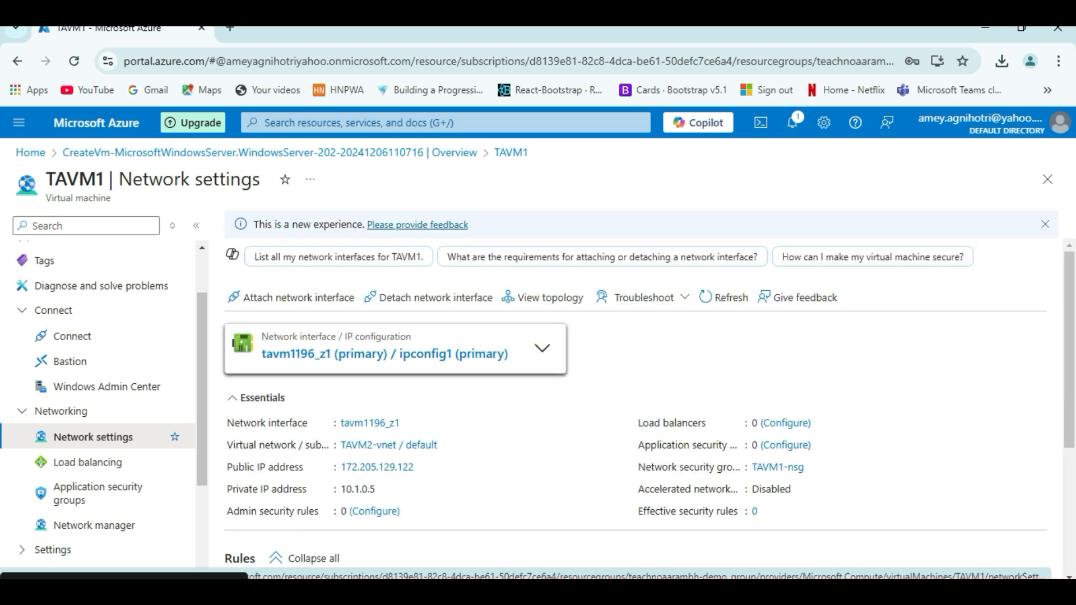
scroll(648, 407, "down", 1)
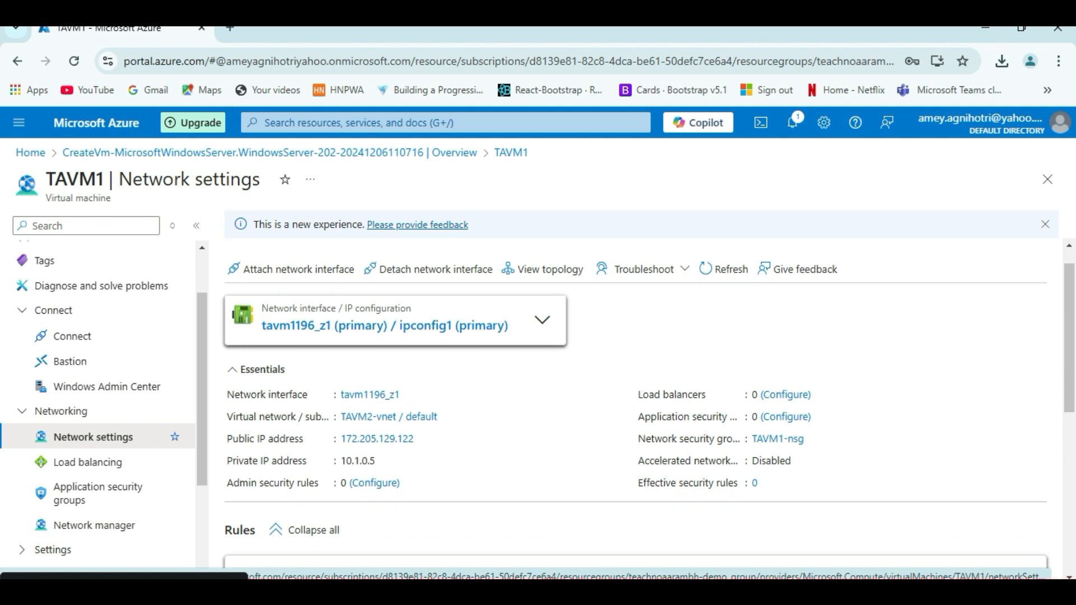
scroll(637, 404, "down", 5)
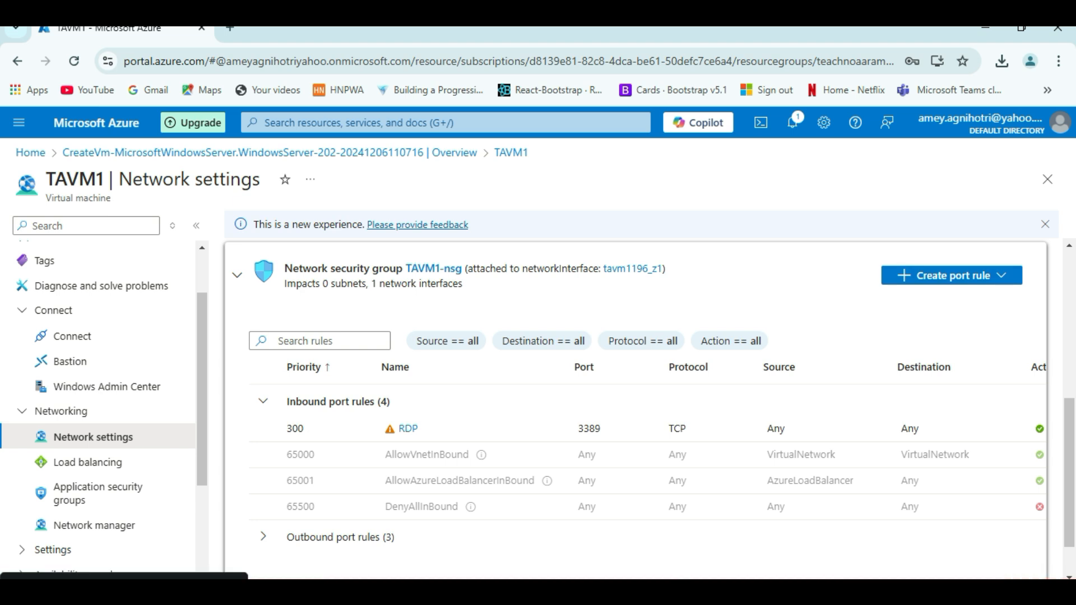
left_click(951, 275)
Add an inbound port rule for destination port 3000 instead of 8080, keeping priority 310
left_click(908, 299)
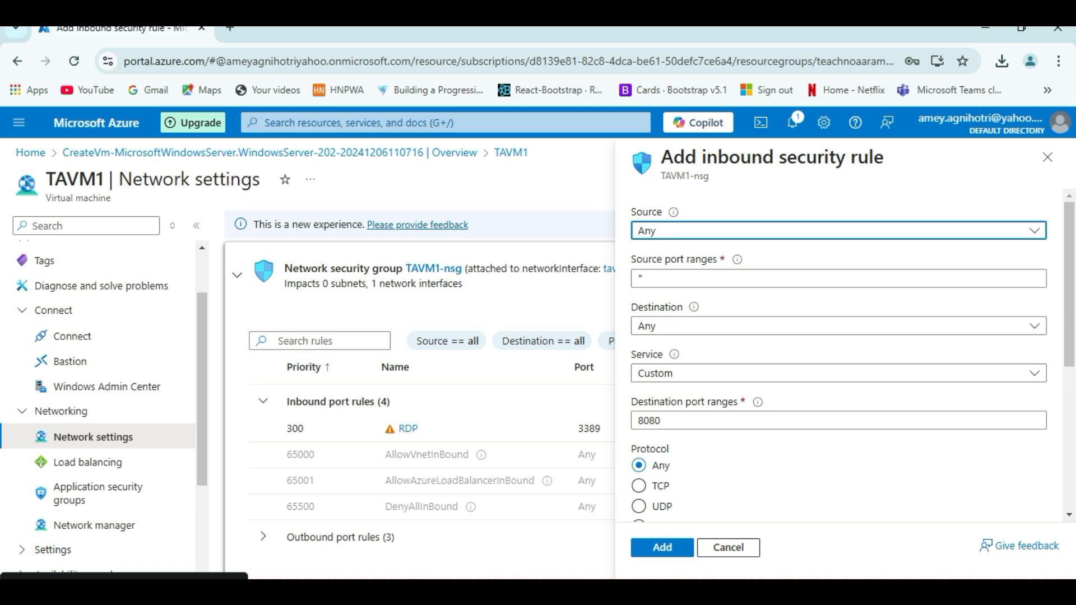
double_click(649, 421)
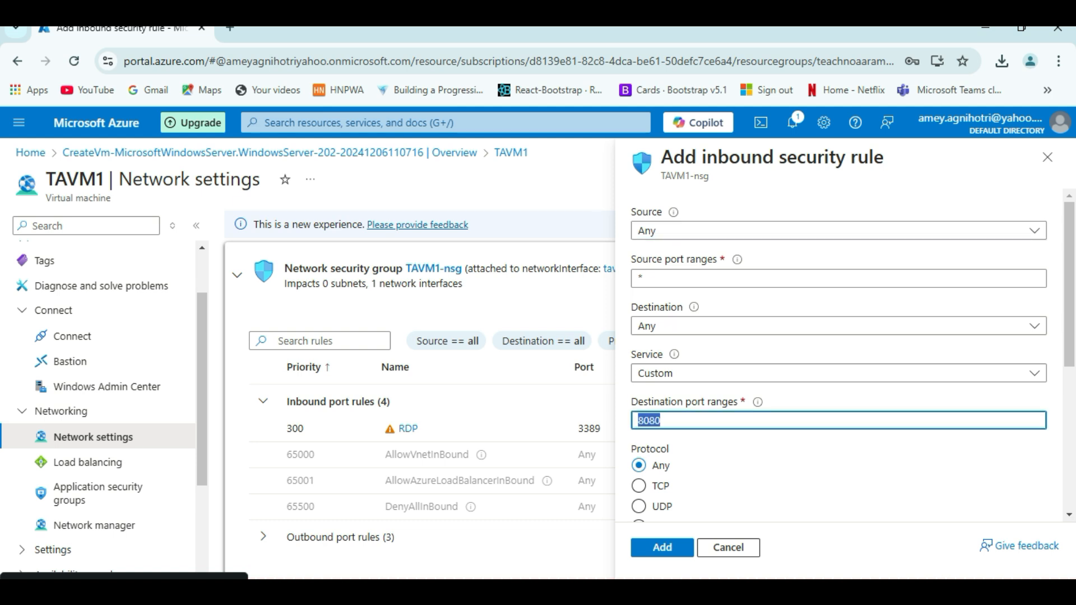
key("BackSpace")
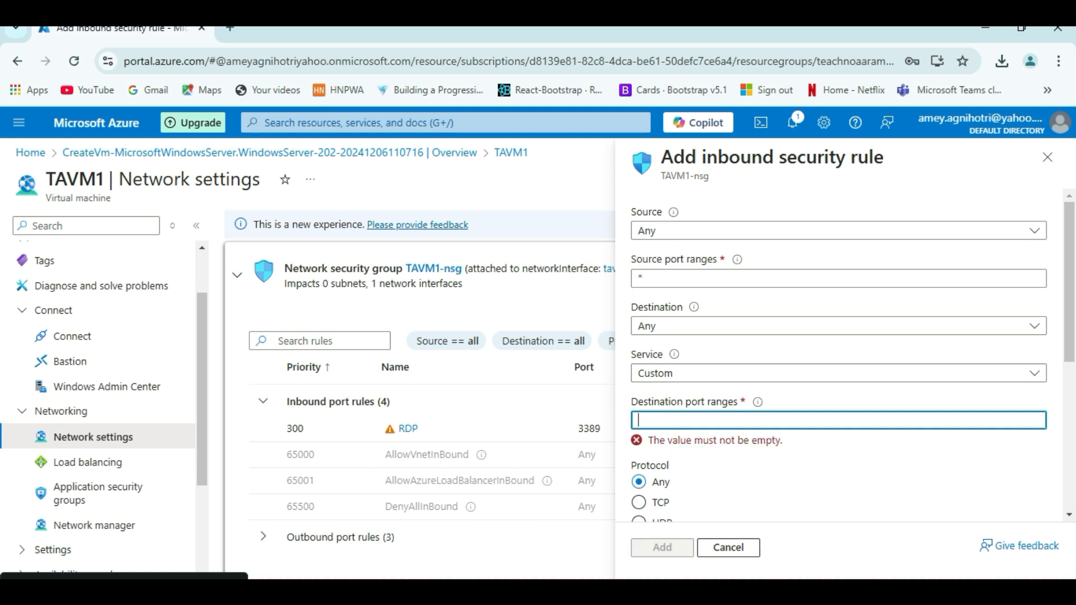
type("3000")
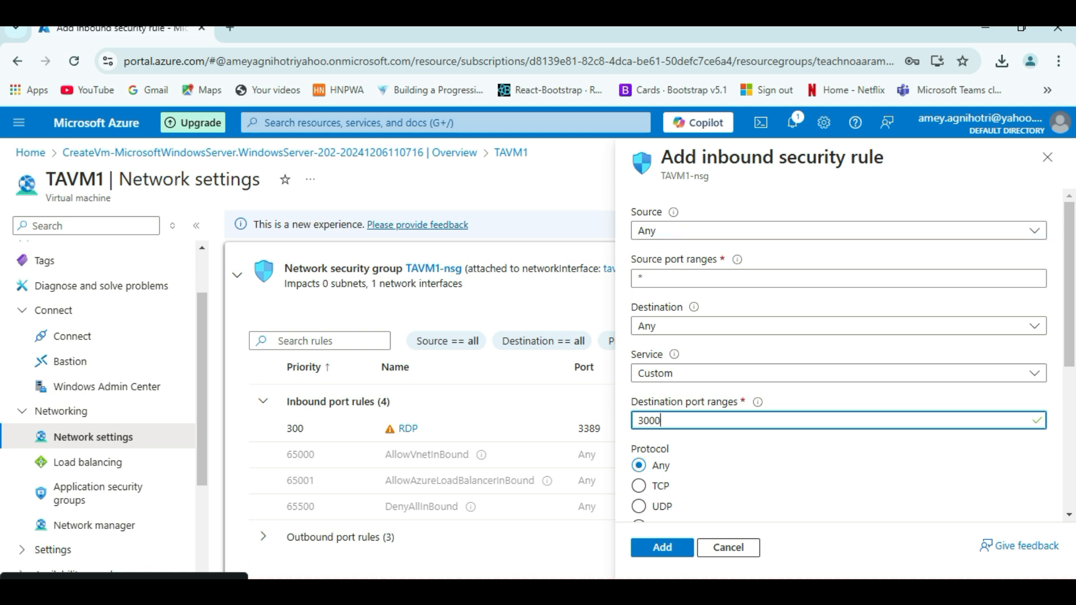
scroll(838, 353, "down", 2)
scroll(838, 353, "down", 3)
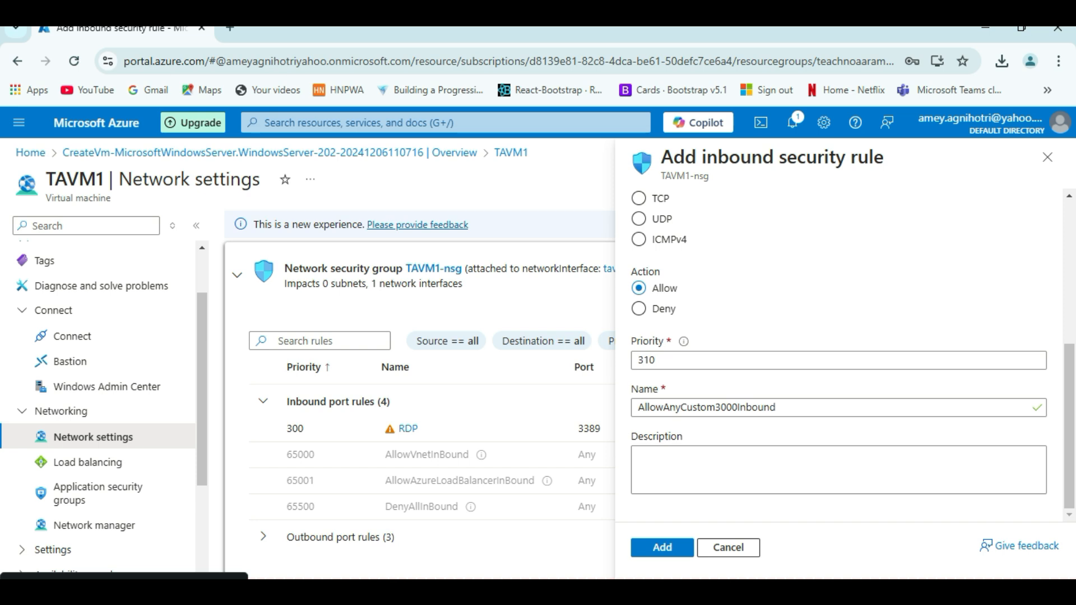
key("Tab")
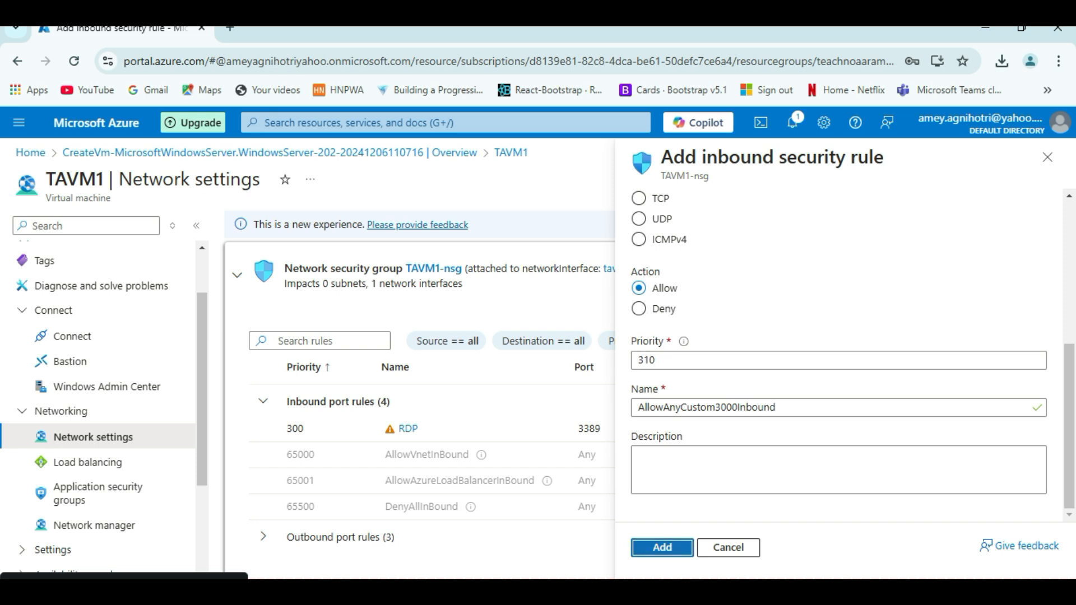
key("Return")
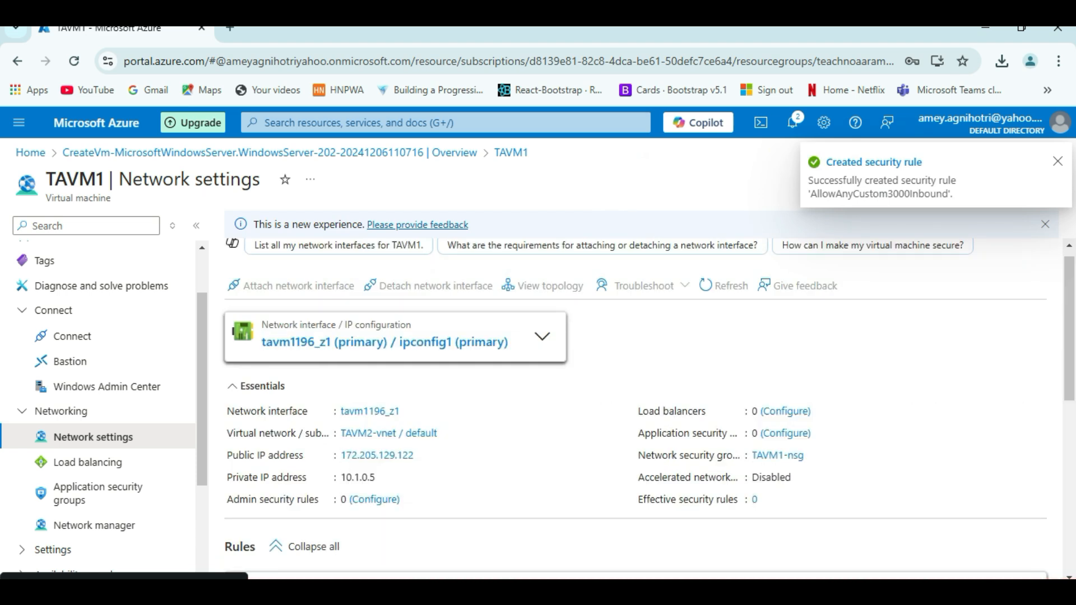
scroll(645, 410, "down", 3)
Check AllowAnyCustom3000Inbound in the inbound rules table, then return to TAVM1's Overview
scroll(644, 410, "down", 4)
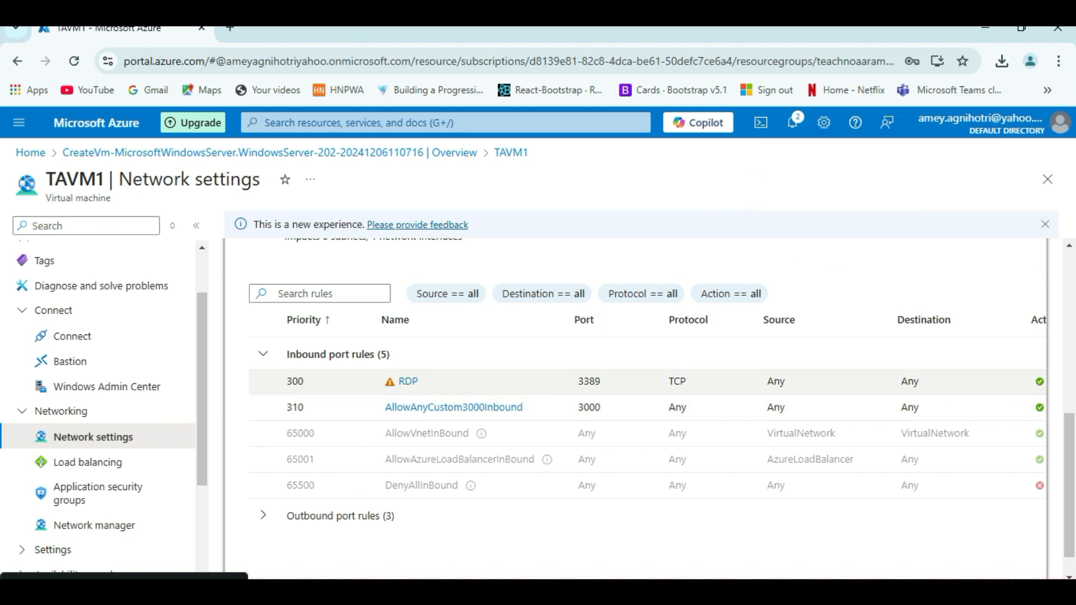
scroll(645, 409, "down", 1)
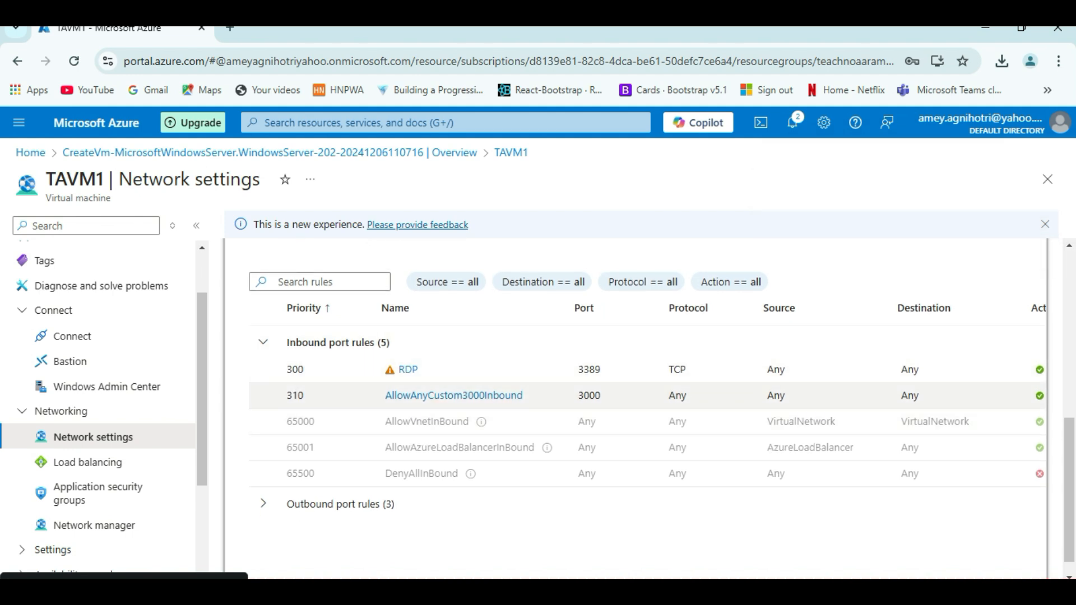
scroll(633, 392, "right", 3)
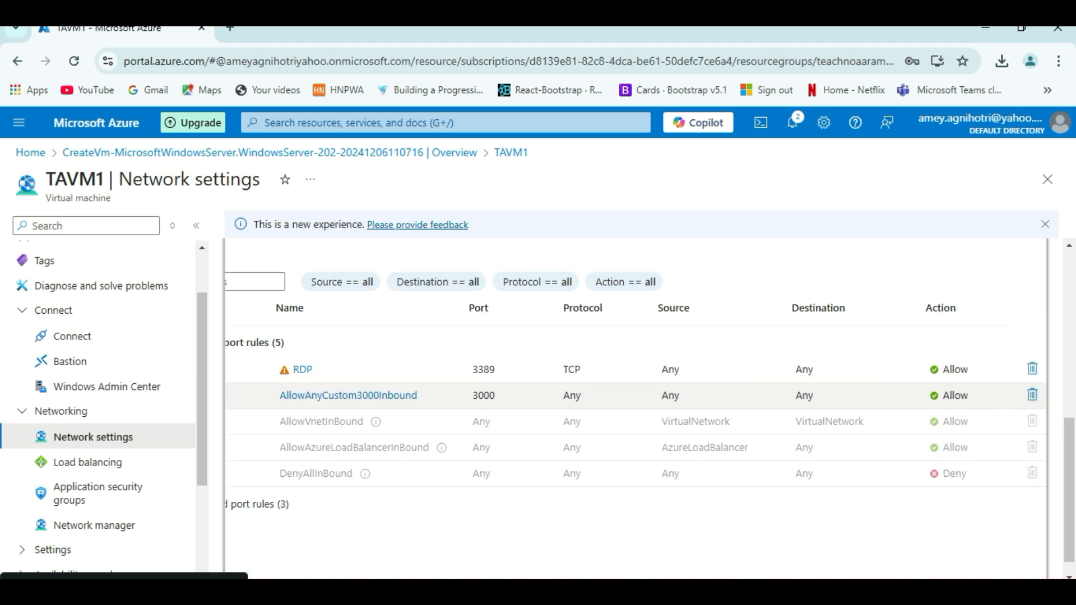
scroll(633, 393, "left", 3)
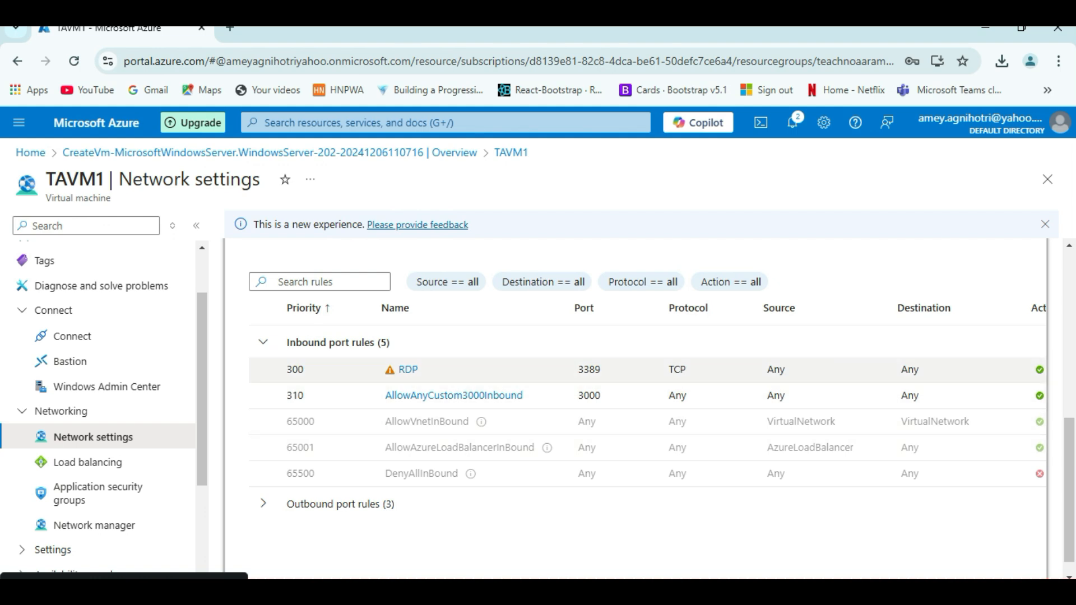
scroll(98, 365, "up", 3)
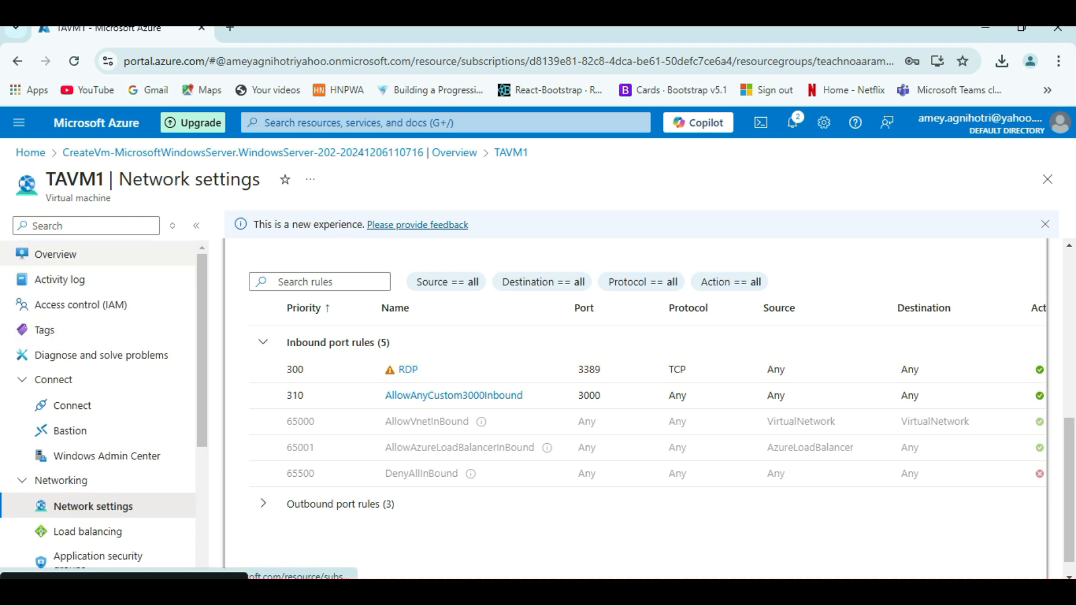
left_click(56, 254)
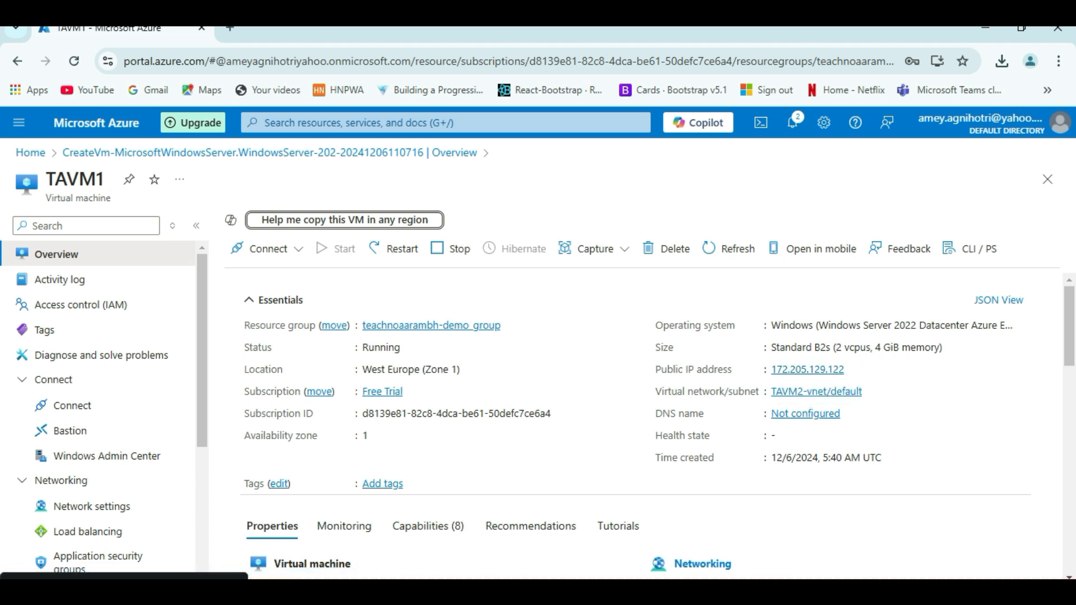
In the TAVM1 session, search Start for 'fire' and dismiss it, then return to the empty browser tab
mouse_move(792, 591)
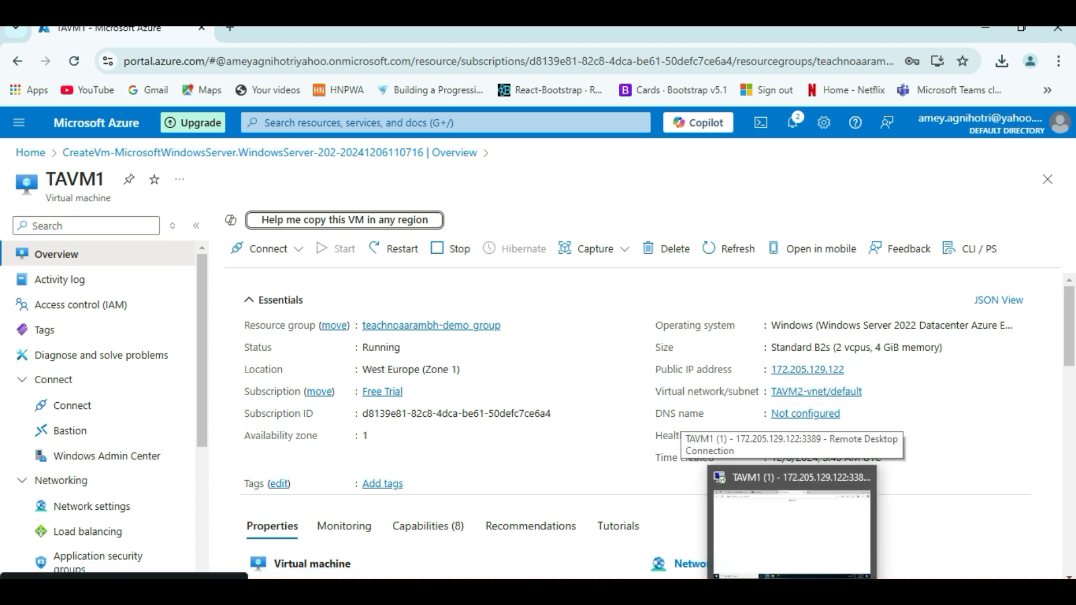
left_click(792, 527)
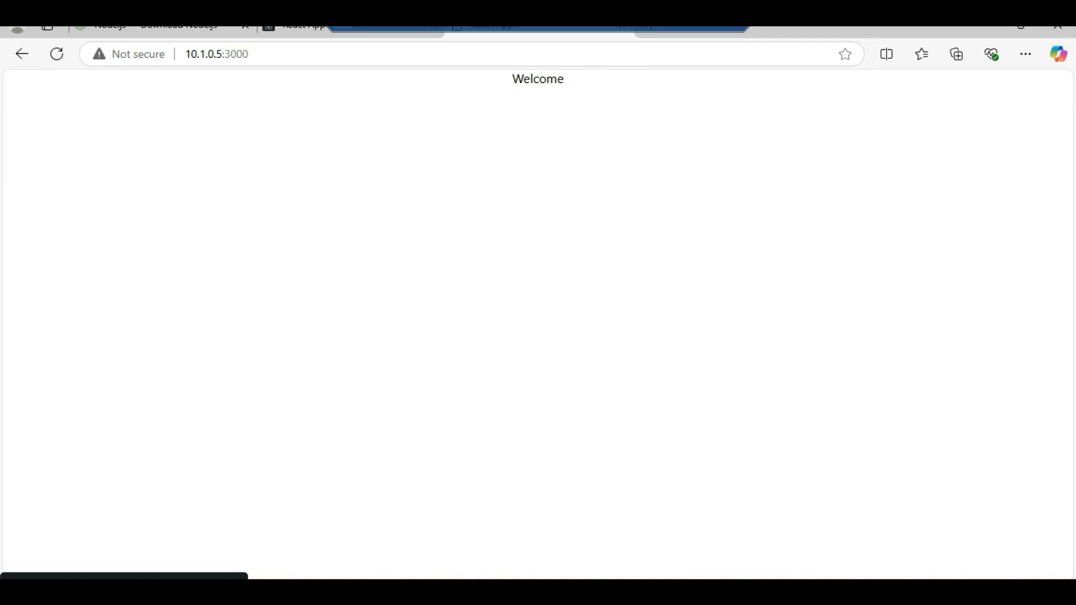
left_click(112, 591)
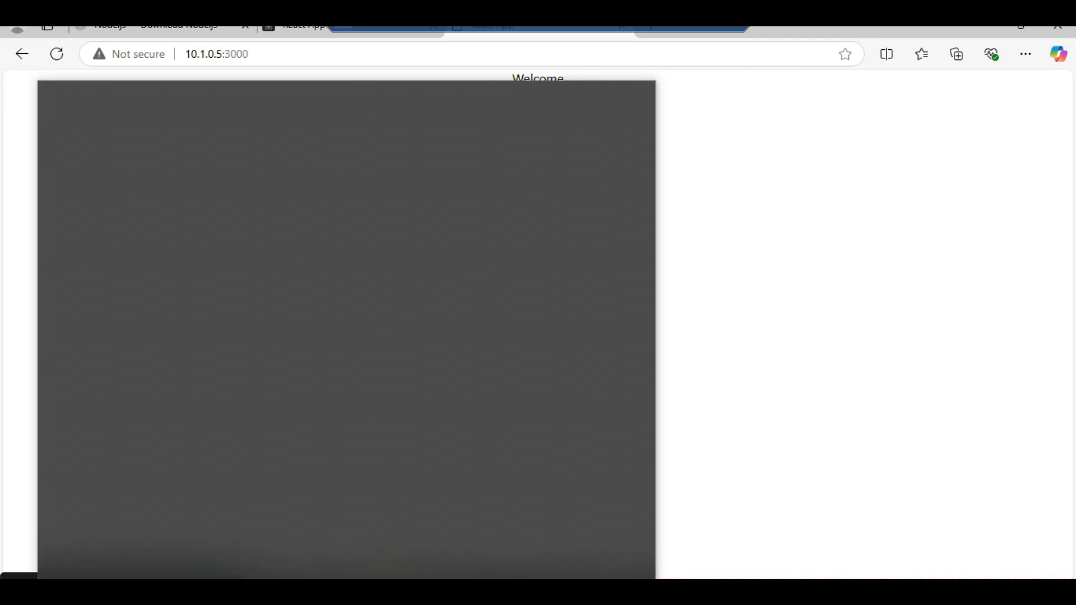
type("fire")
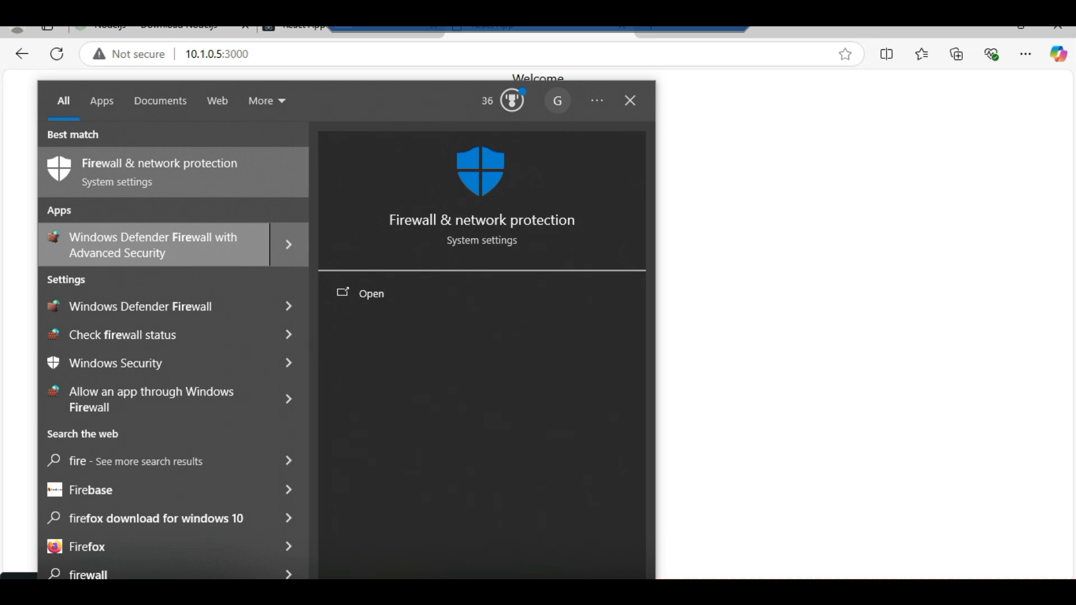
key("Escape")
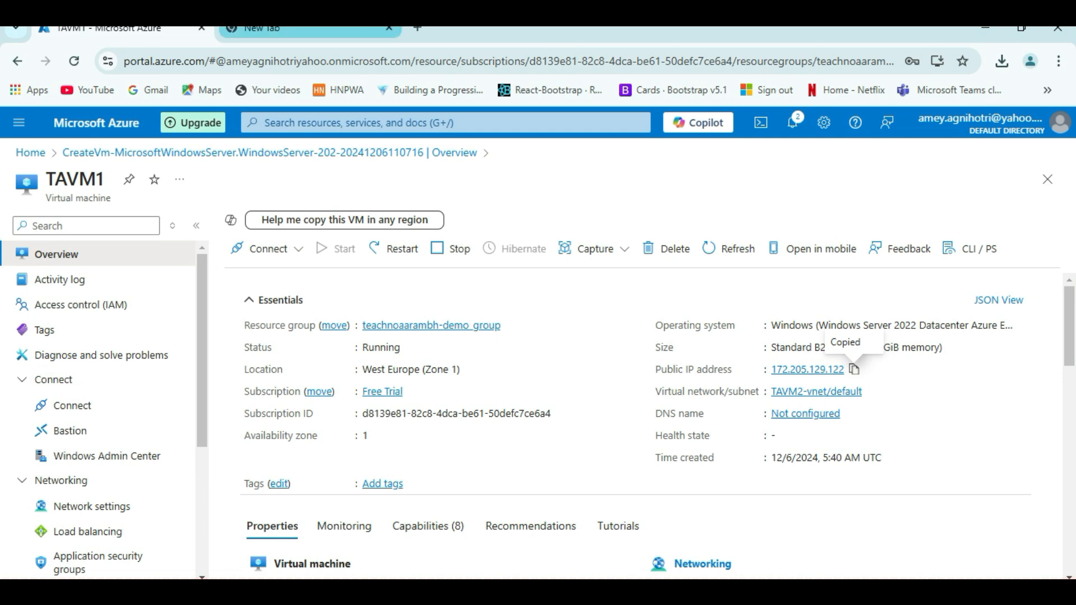
left_click(262, 28)
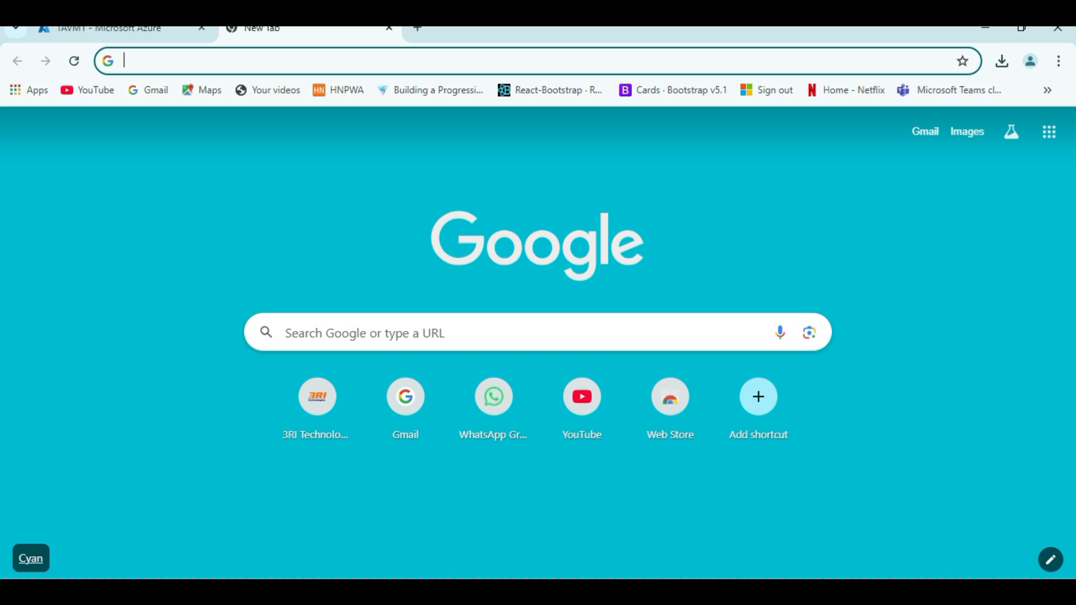
type("htt")
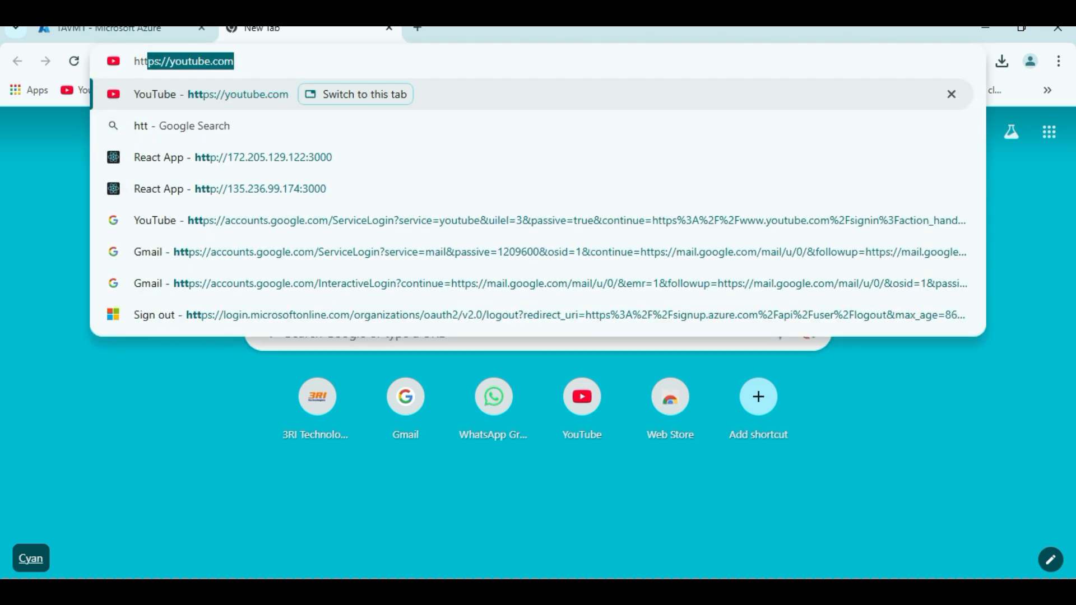
type("p://")
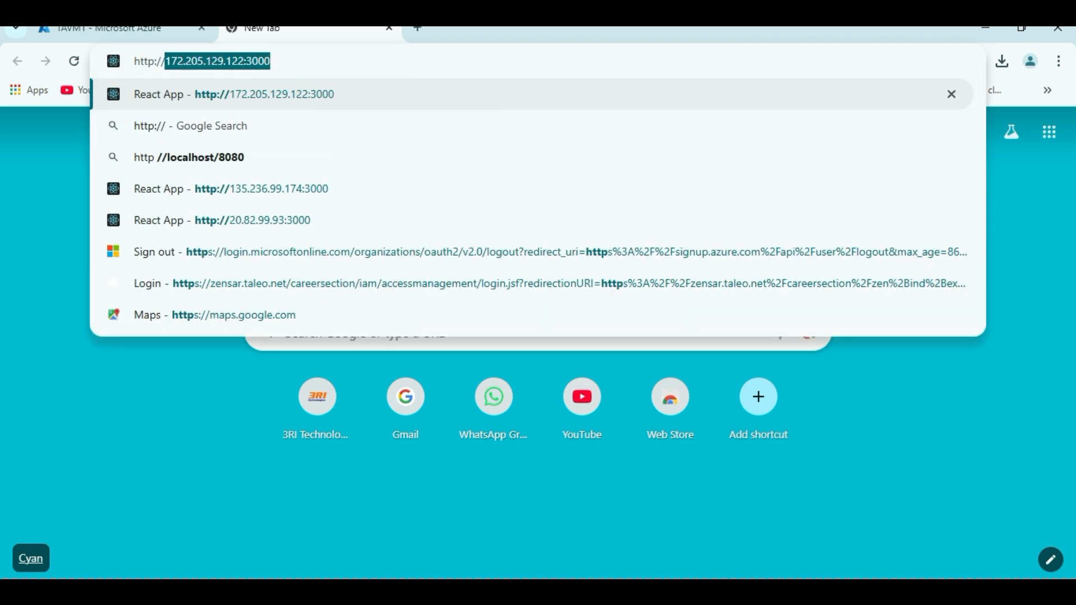
type("172.205.129.122")
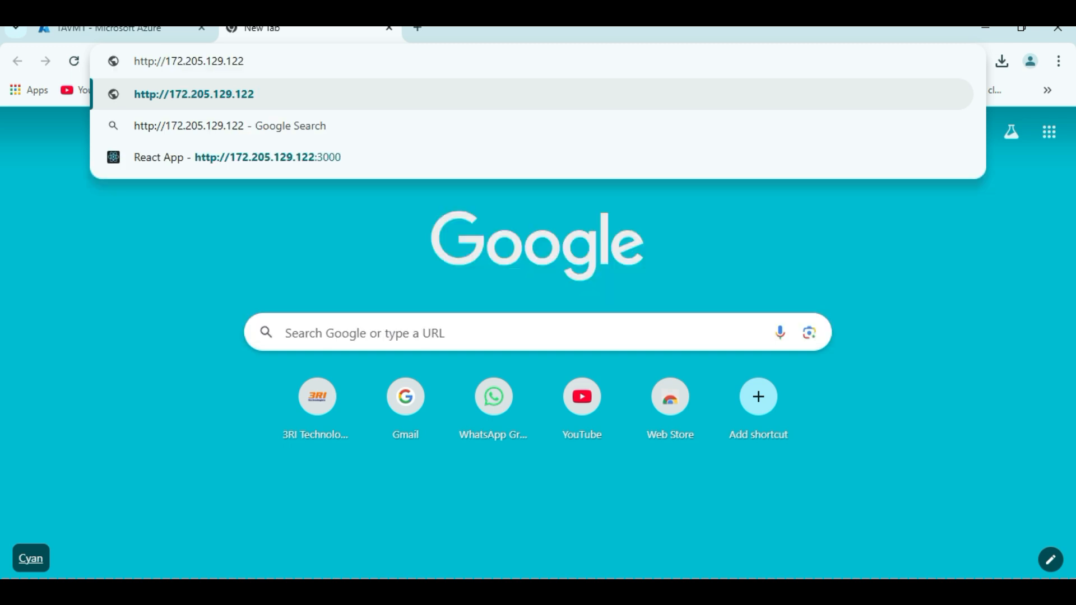
type(":")
key("Return")
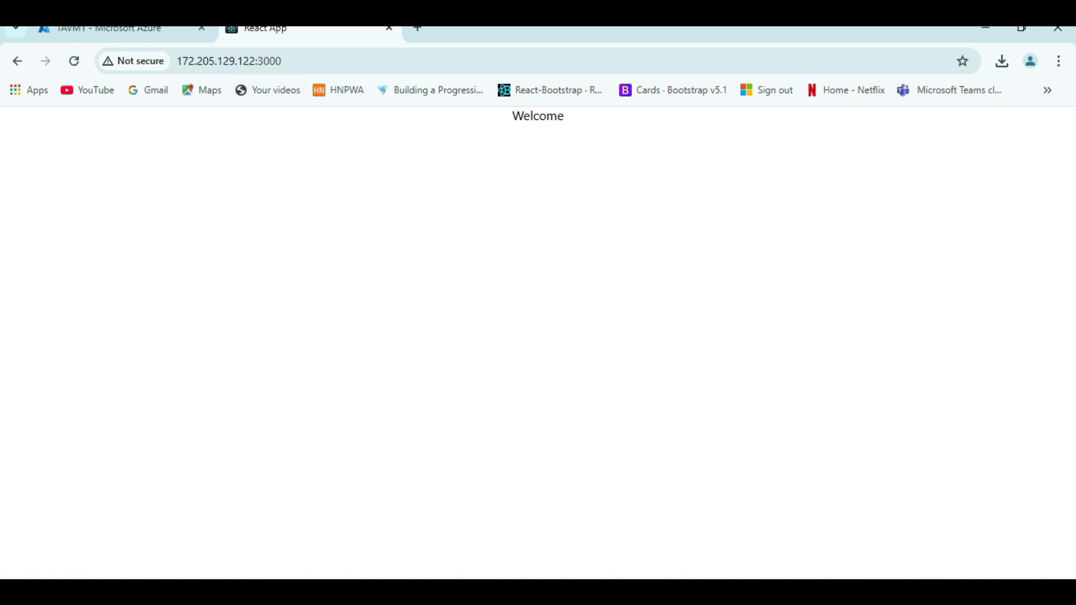
key("ctrl+a")
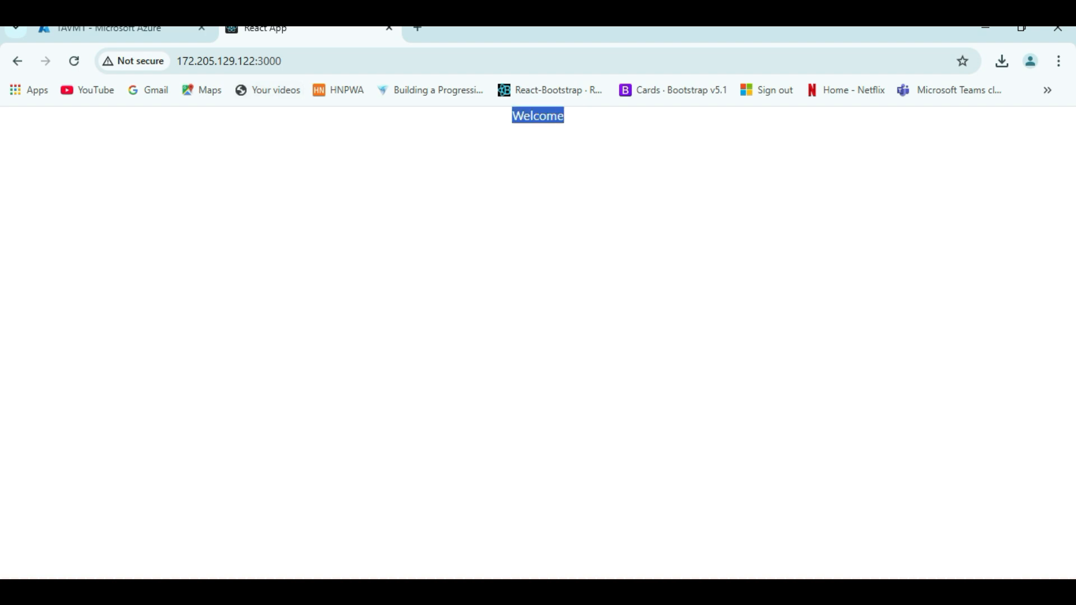